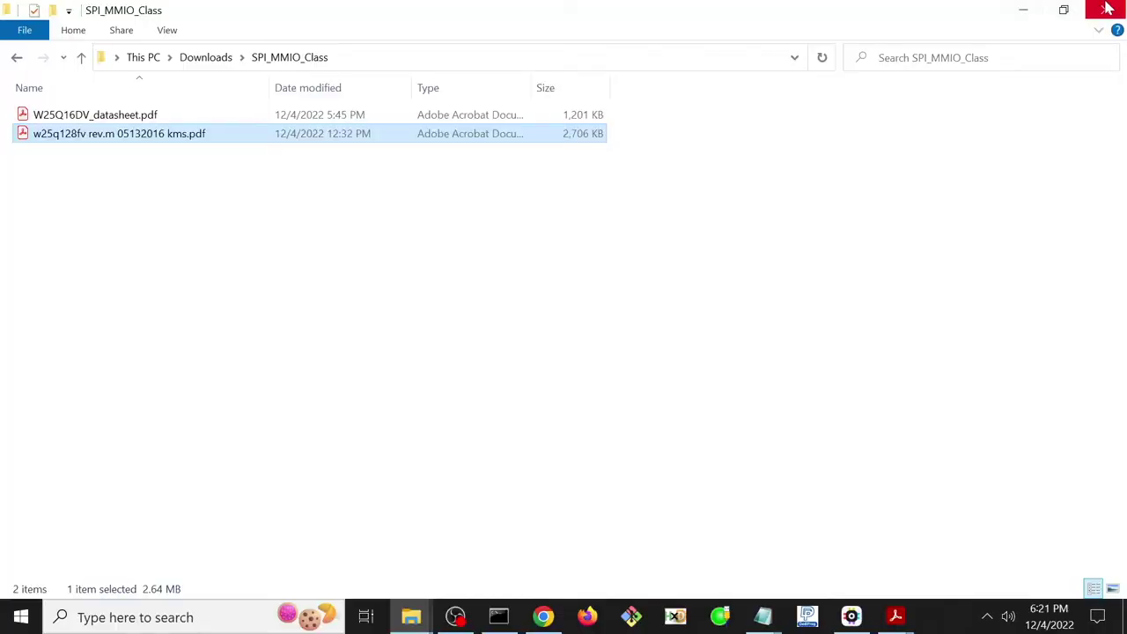
Step: Switch to Logic 2 and start a new capture of the QSPI lines
click(862, 617)
click(1100, 76)
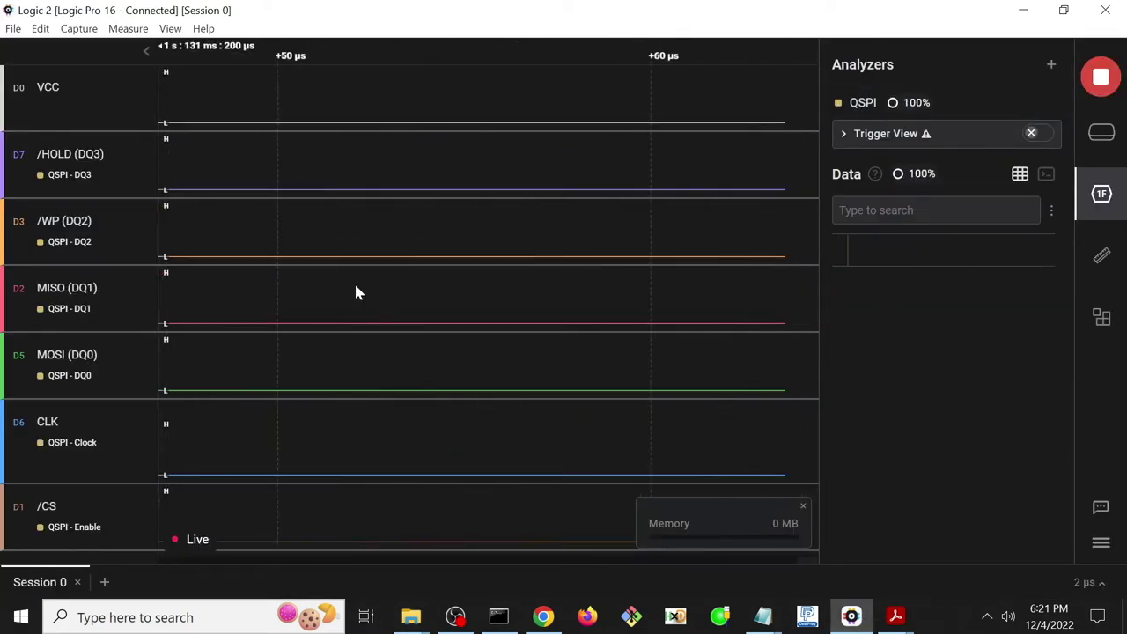
Step: Bring the DediProg programmer window forward while Logic 2 keeps recording
click(810, 618)
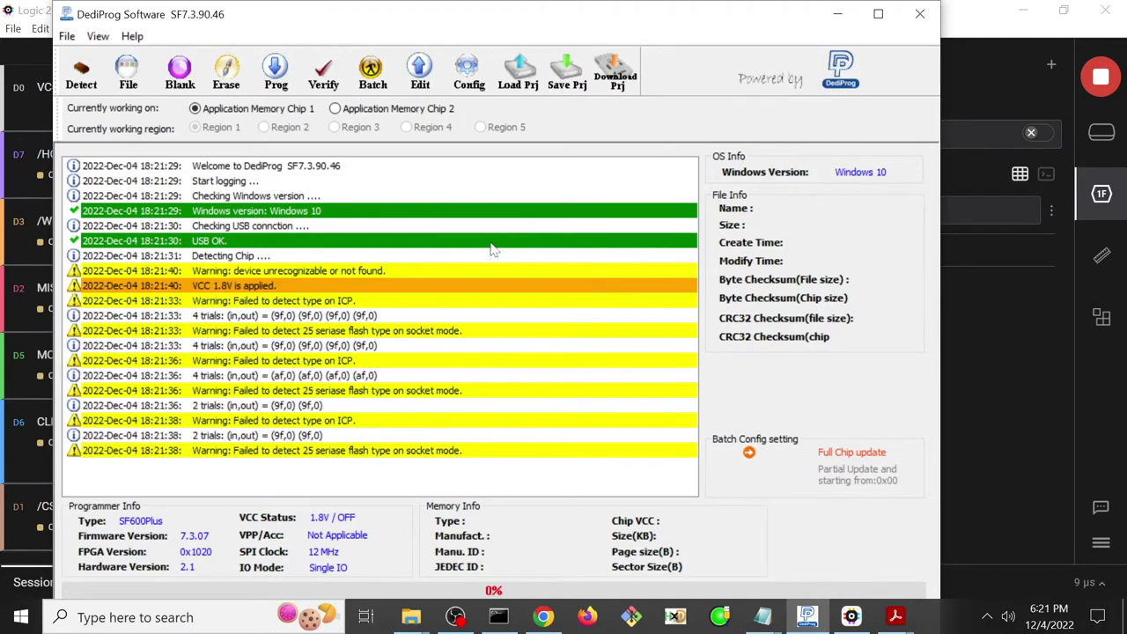
Step: Return to Logic 2 and zoom out over the whole captured detect activity
click(983, 290)
scroll(431, 270, down, 5)
scroll(432, 270, down, 15)
scroll(432, 265, down, 6)
scroll(460, 236, up, 3)
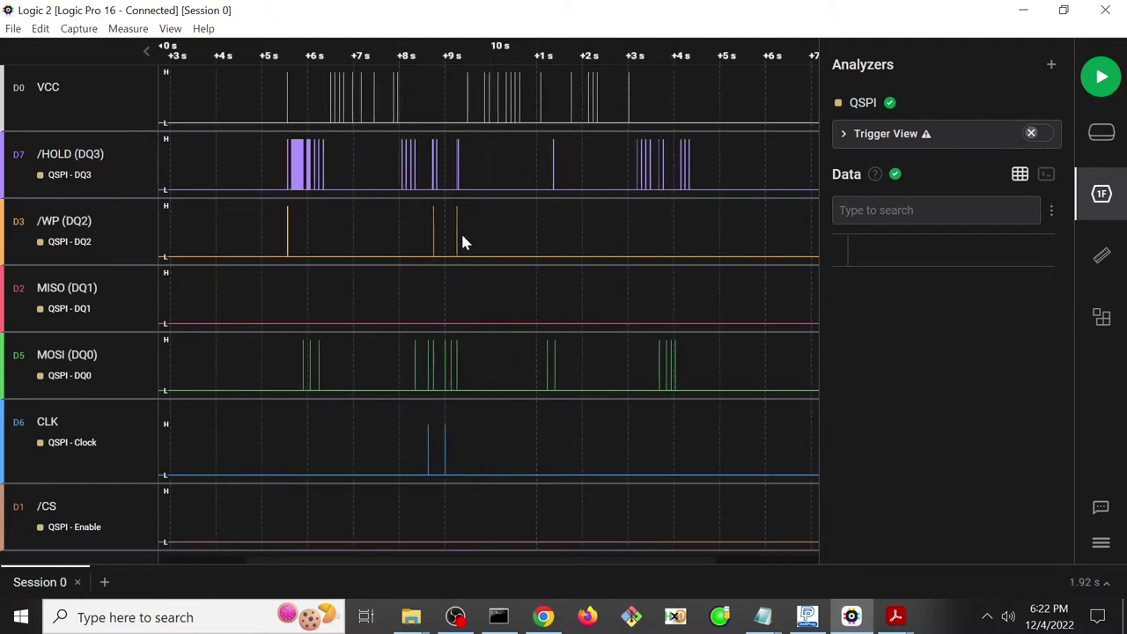
scroll(463, 227, down, 3)
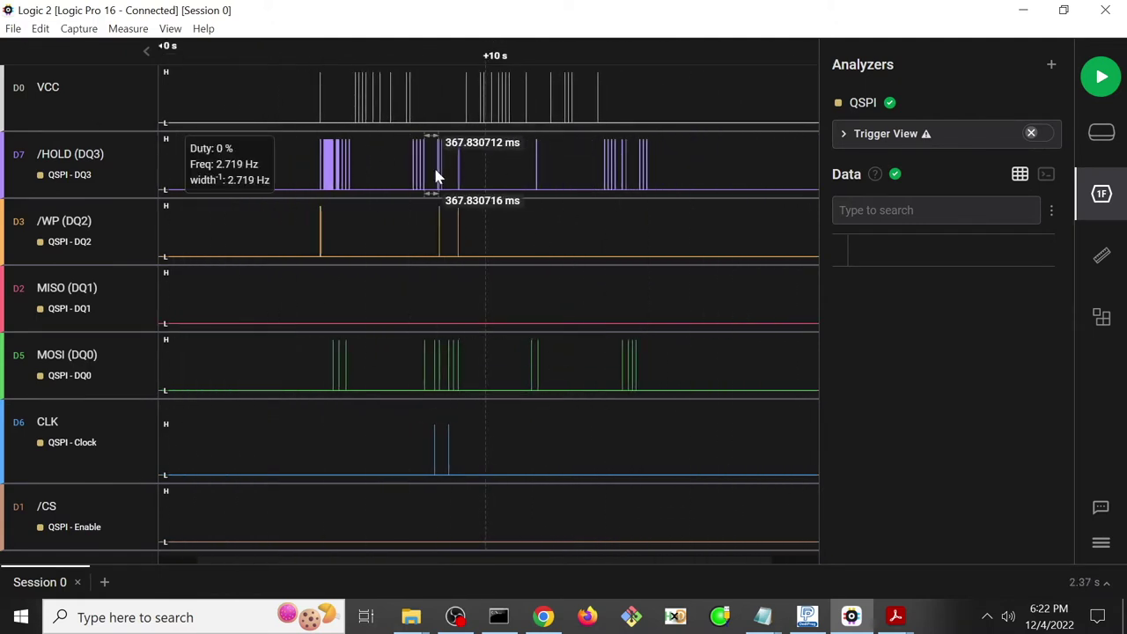
Step: Restart the QSPI analyzer on the captured data
mouse_move(569, 182)
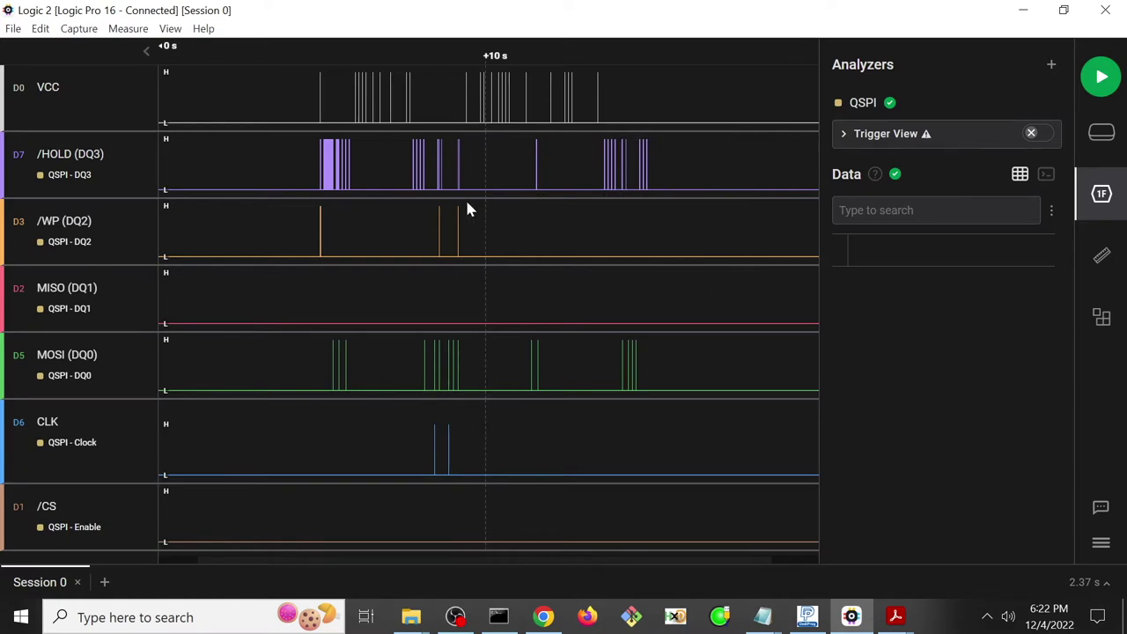
mouse_move(342, 88)
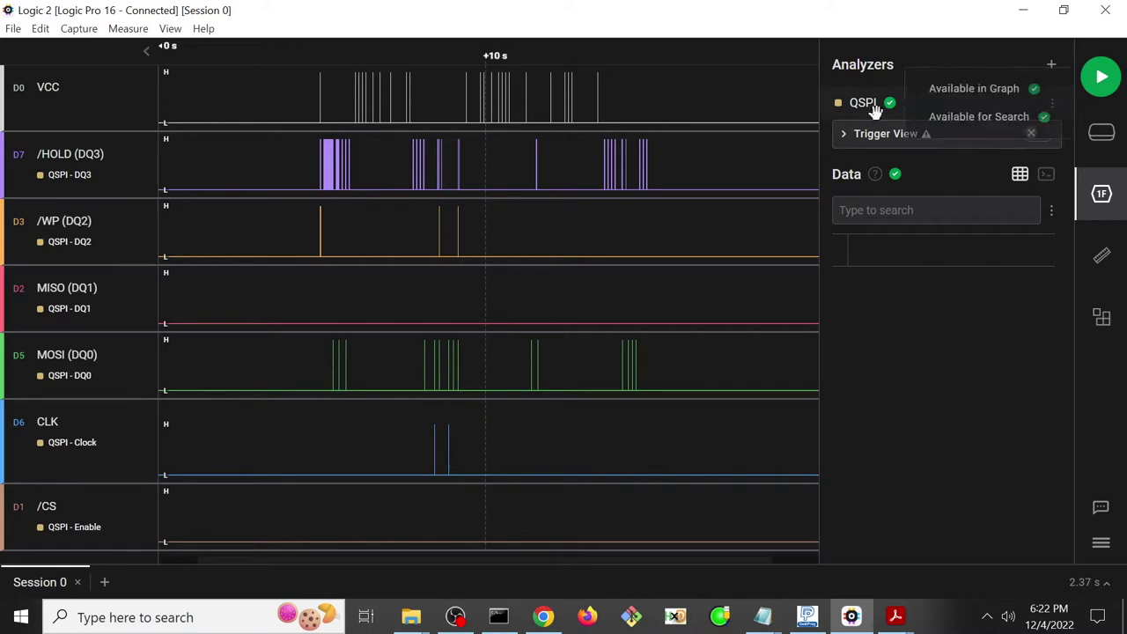
right_click(902, 105)
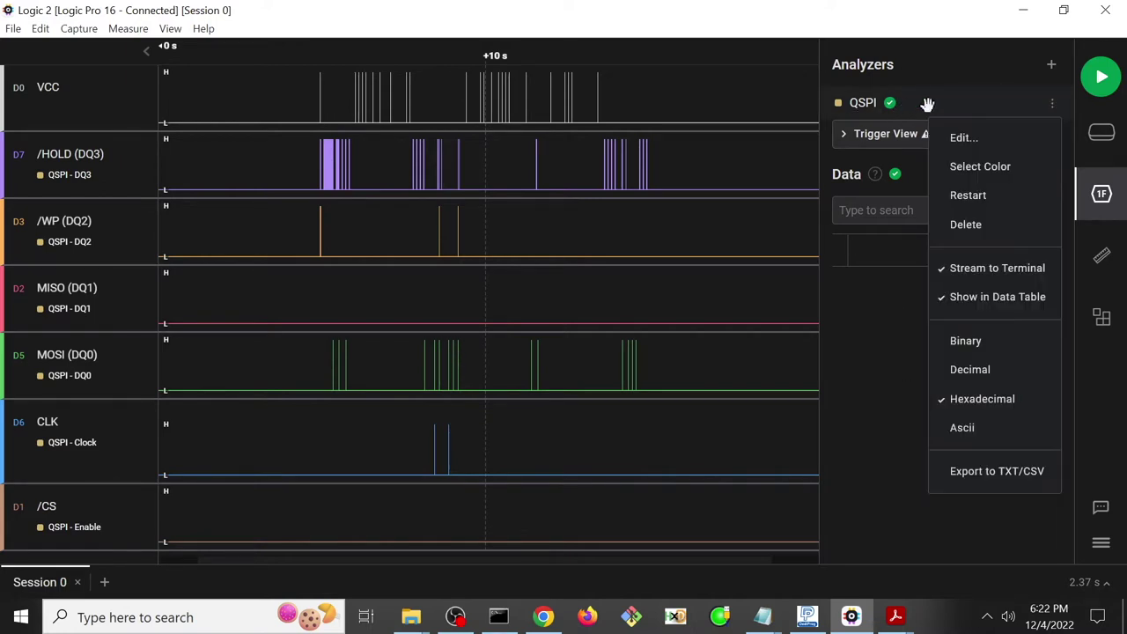
click(953, 195)
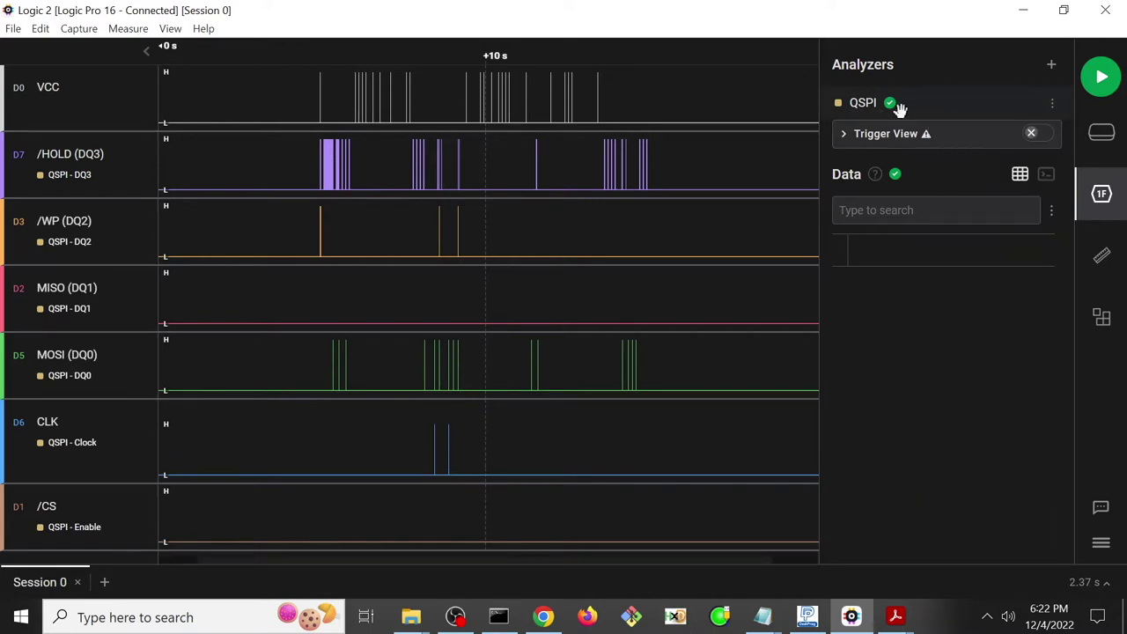
scroll(433, 450, up, 8)
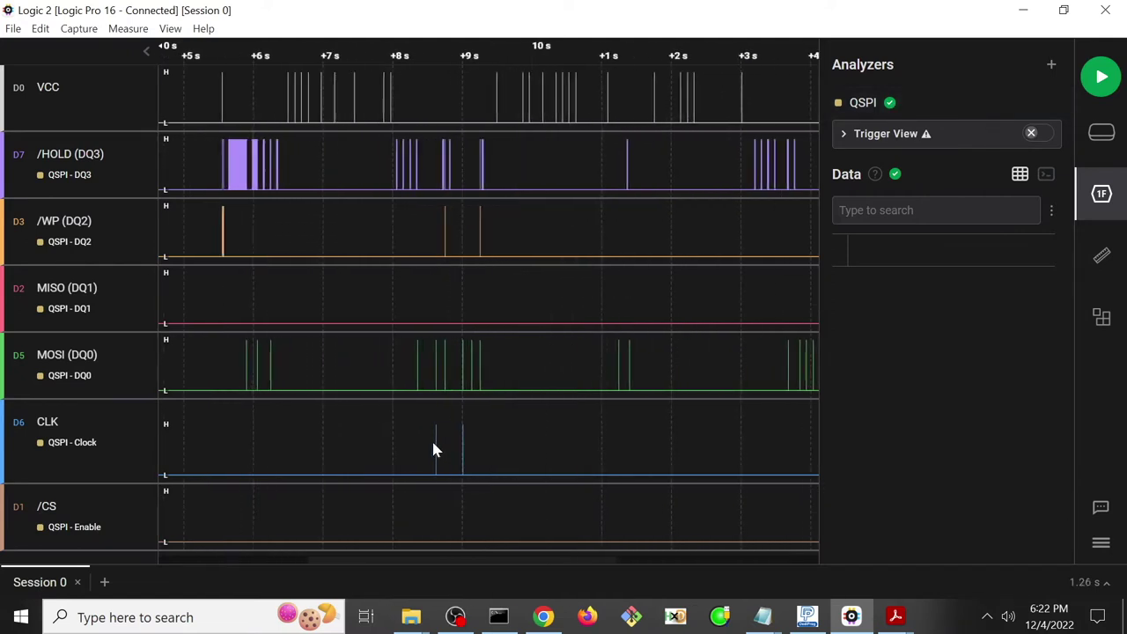
scroll(460, 451, up, 10)
scroll(440, 445, up, 10)
scroll(441, 436, up, 10)
scroll(454, 445, up, 10)
scroll(476, 453, up, 3)
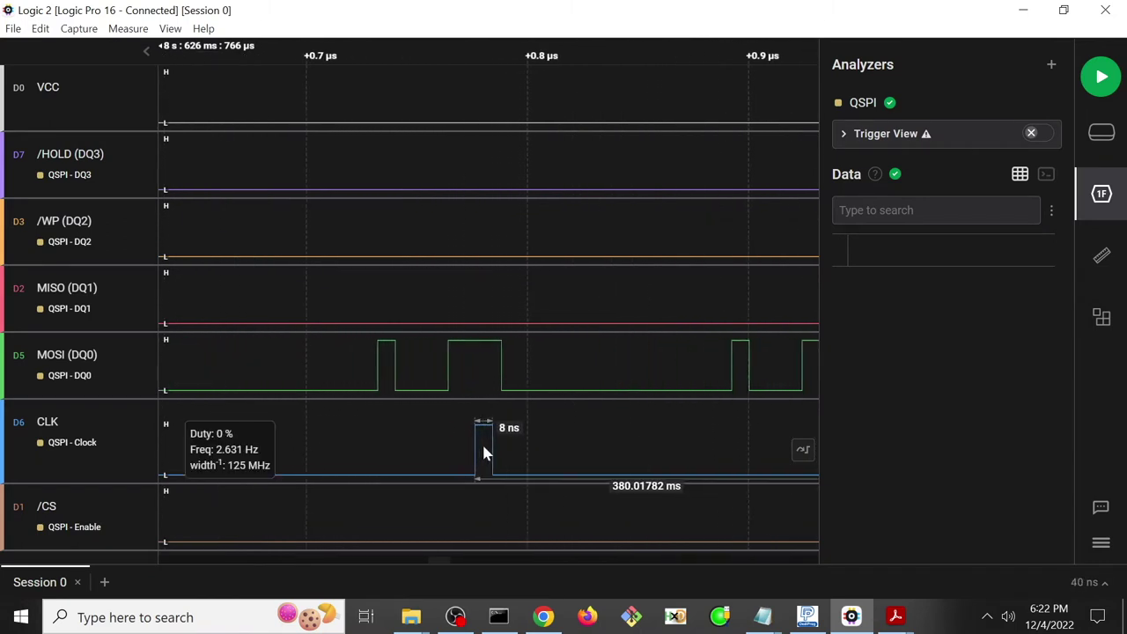
scroll(484, 447, down, 8)
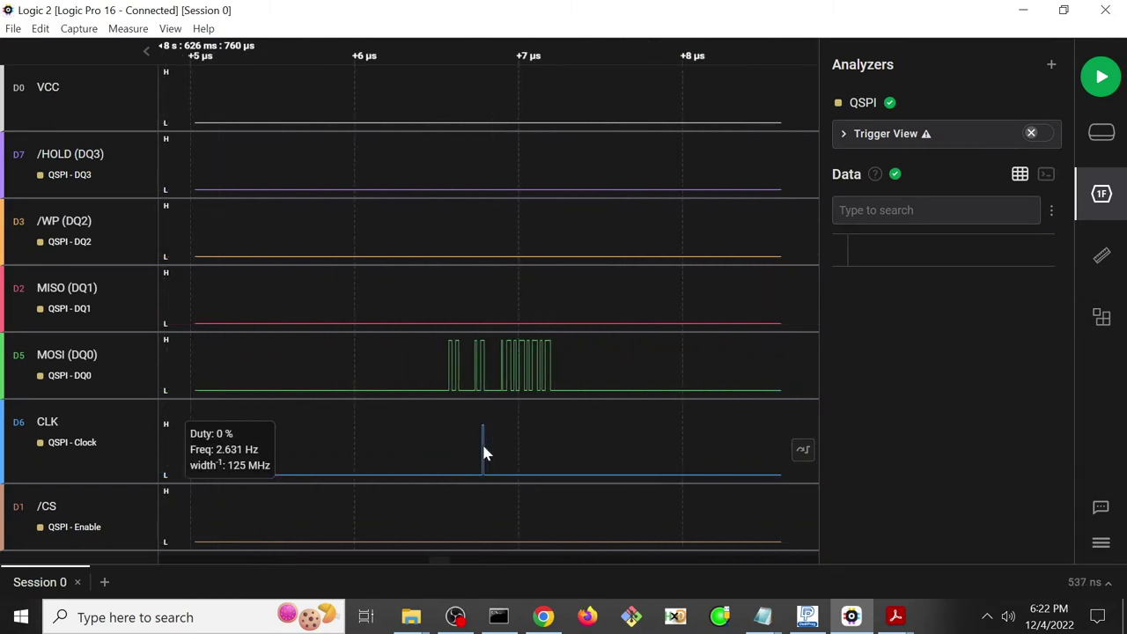
scroll(483, 451, down, 10)
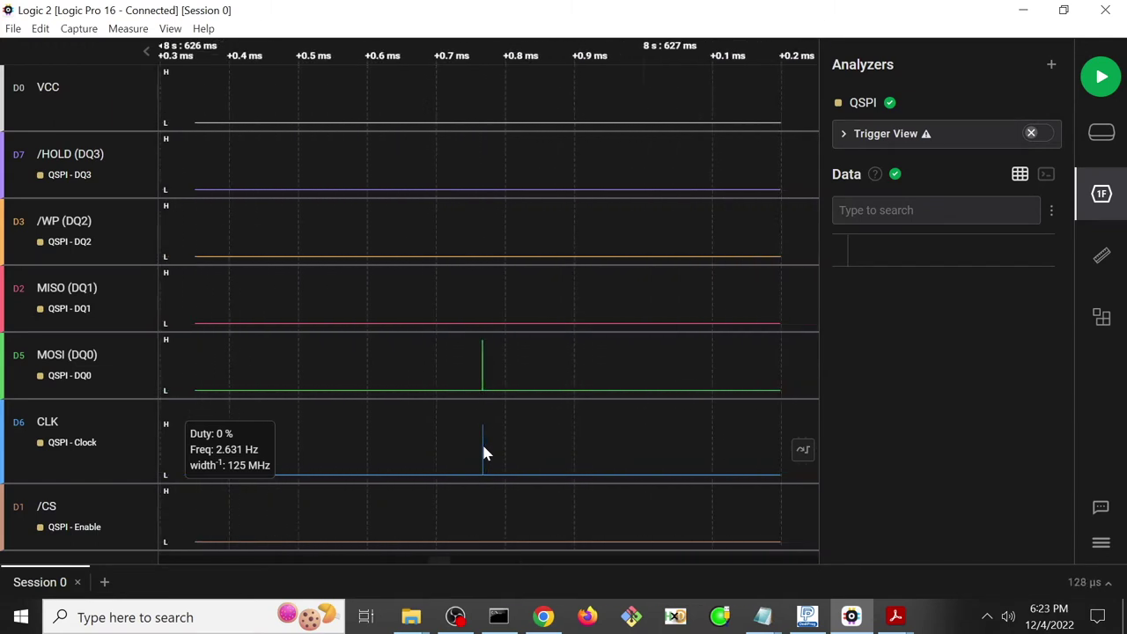
scroll(483, 451, down, 10)
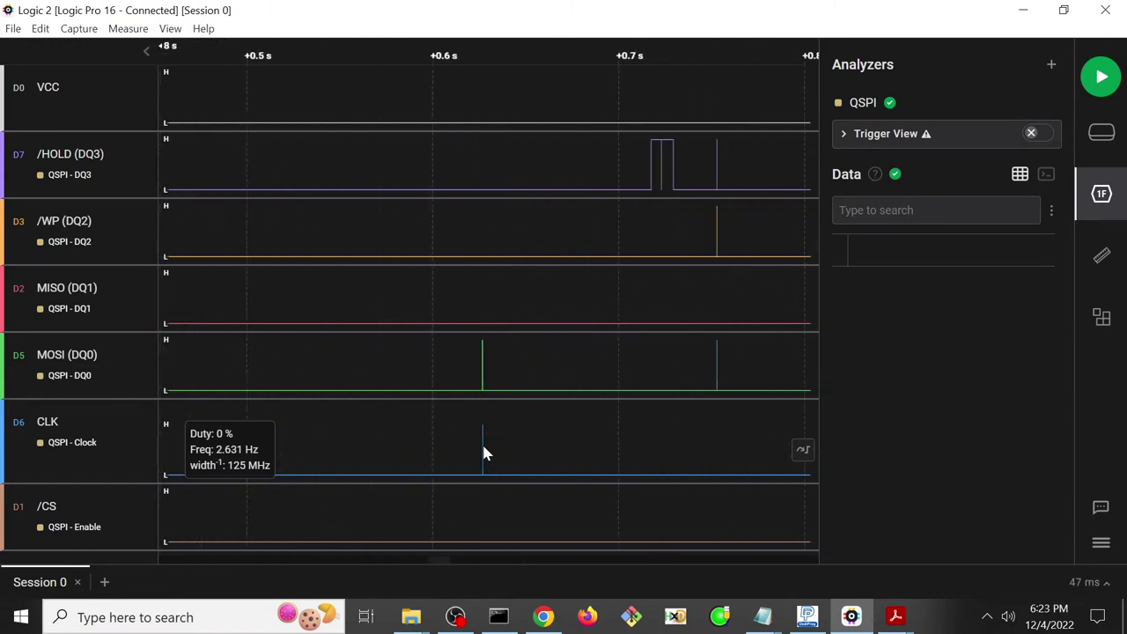
scroll(484, 451, down, 6)
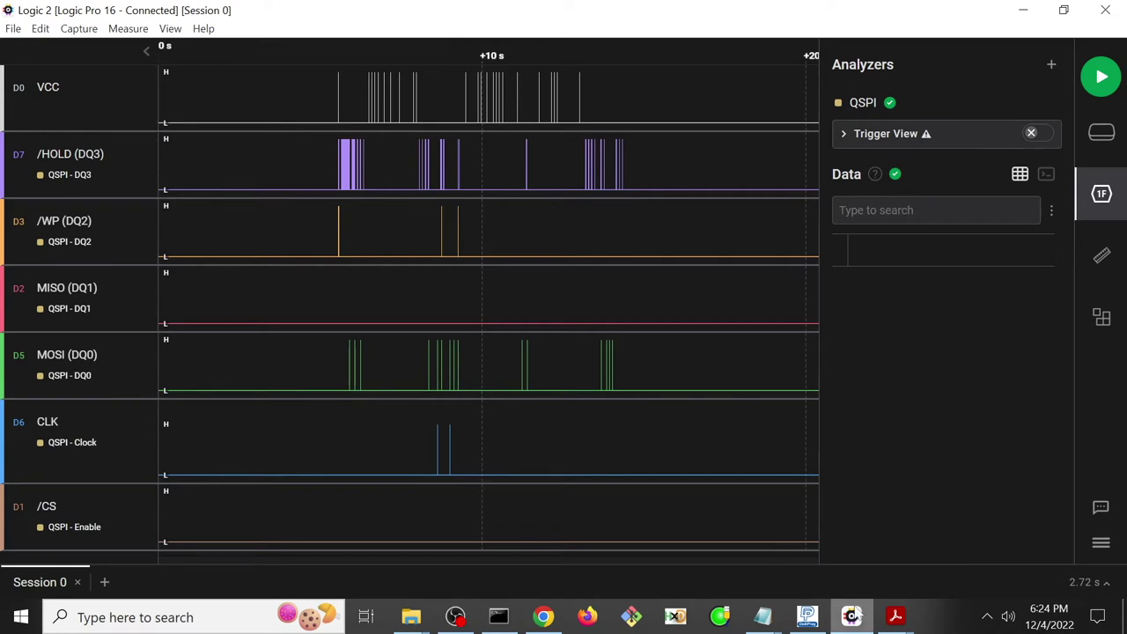
Step: Look over the taskbar window previews to locate DediProg Software
mouse_move(841, 608)
mouse_move(812, 618)
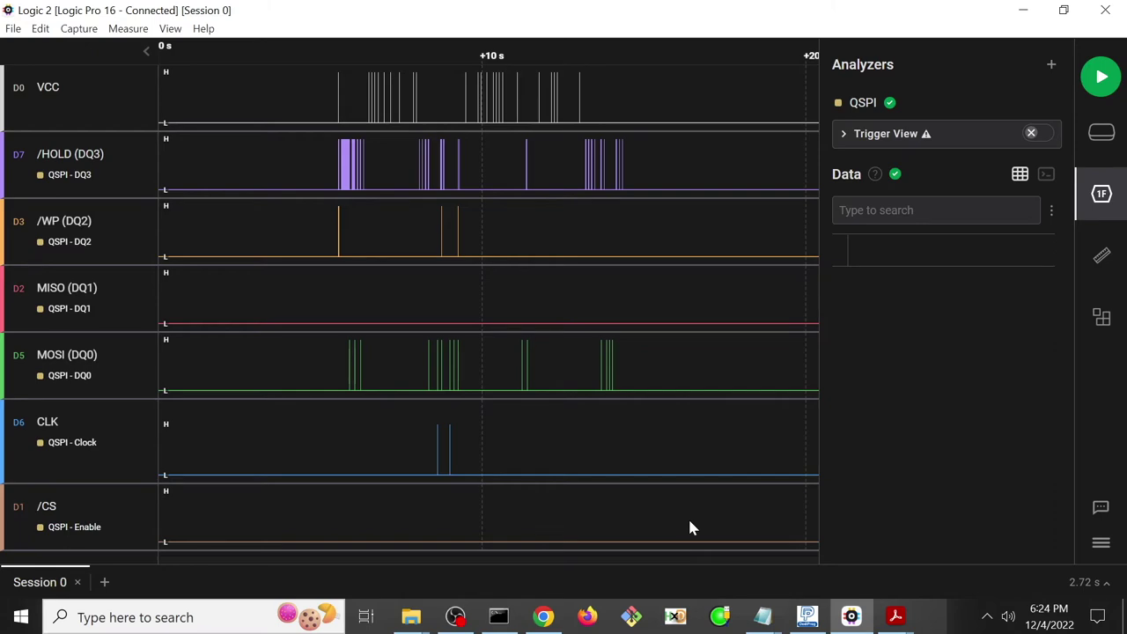
Step: Open DediProg's Miscellaneous Settings, showing manual Vcc fixed at 1.8V and 12 MHz SPI clock
click(809, 618)
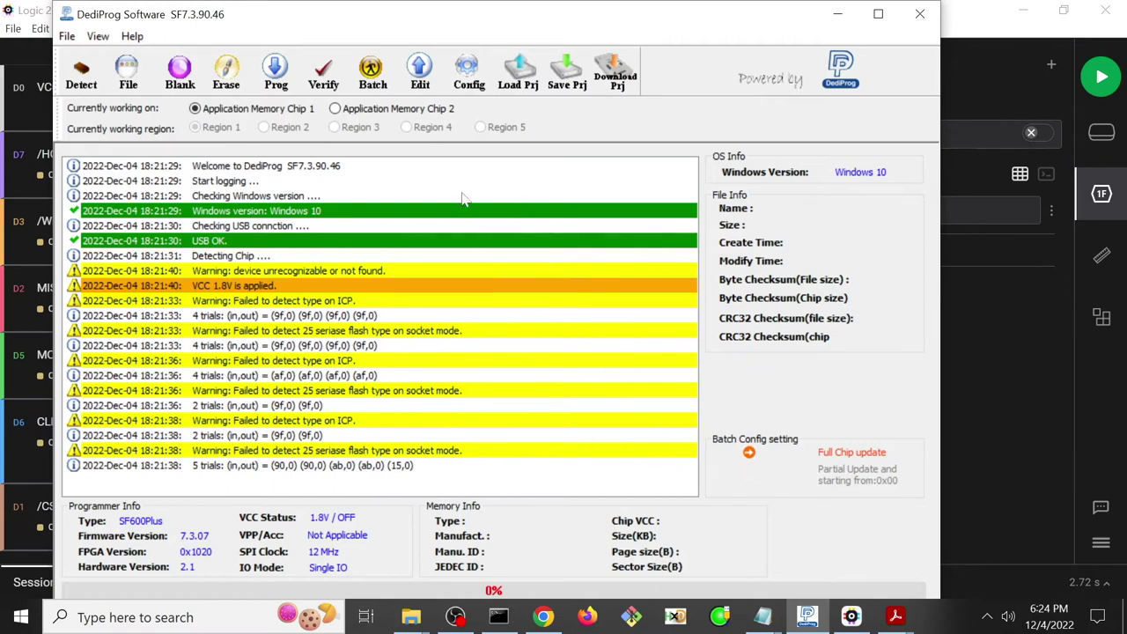
click(470, 84)
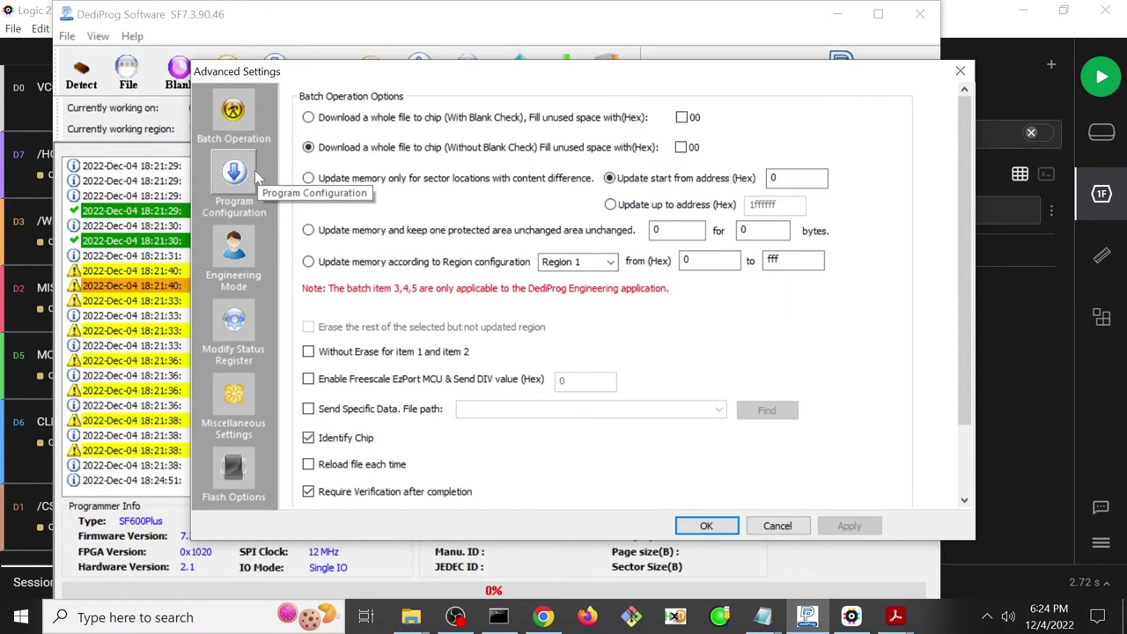
click(257, 395)
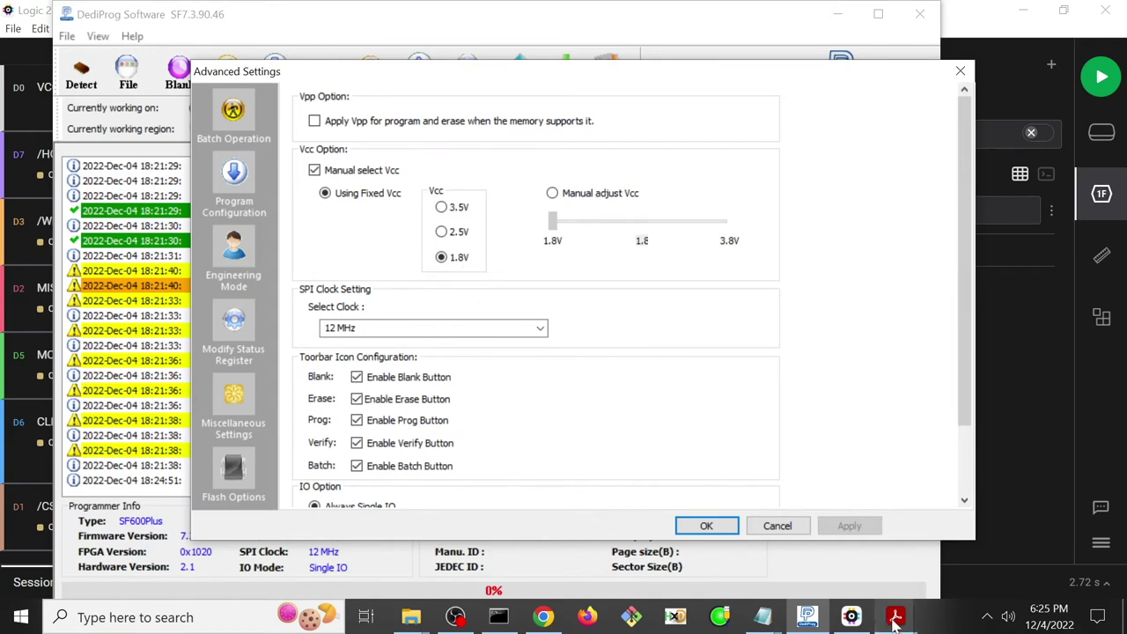
Step: Bring up the w25q128fv datasheet, close its Find box and return to page one
mouse_move(895, 617)
click(949, 561)
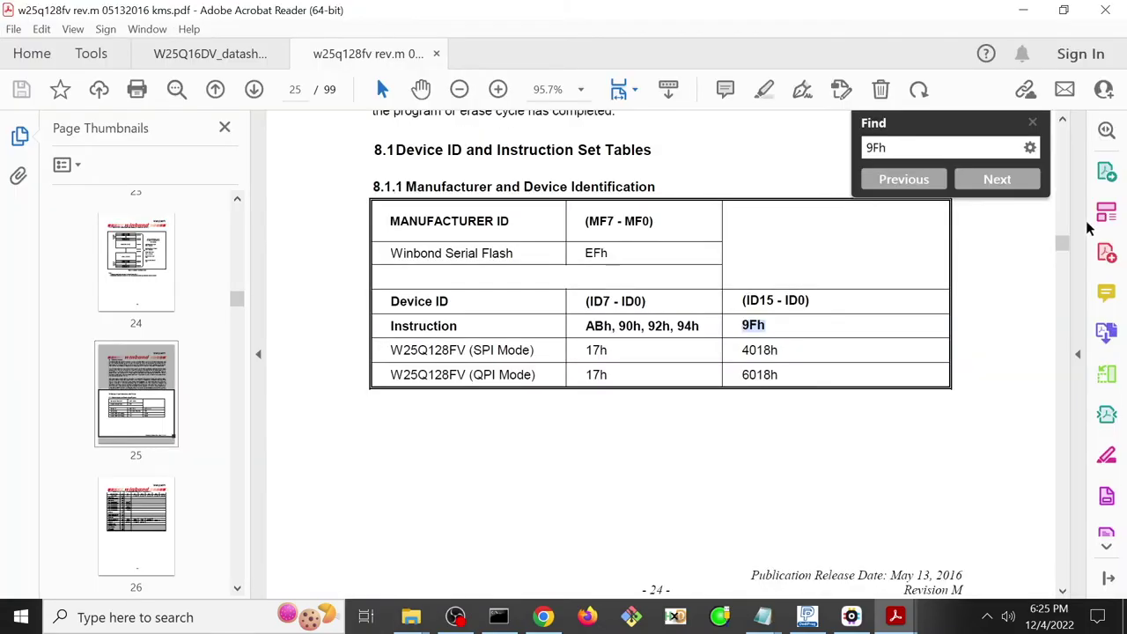
click(1030, 121)
key(Home)
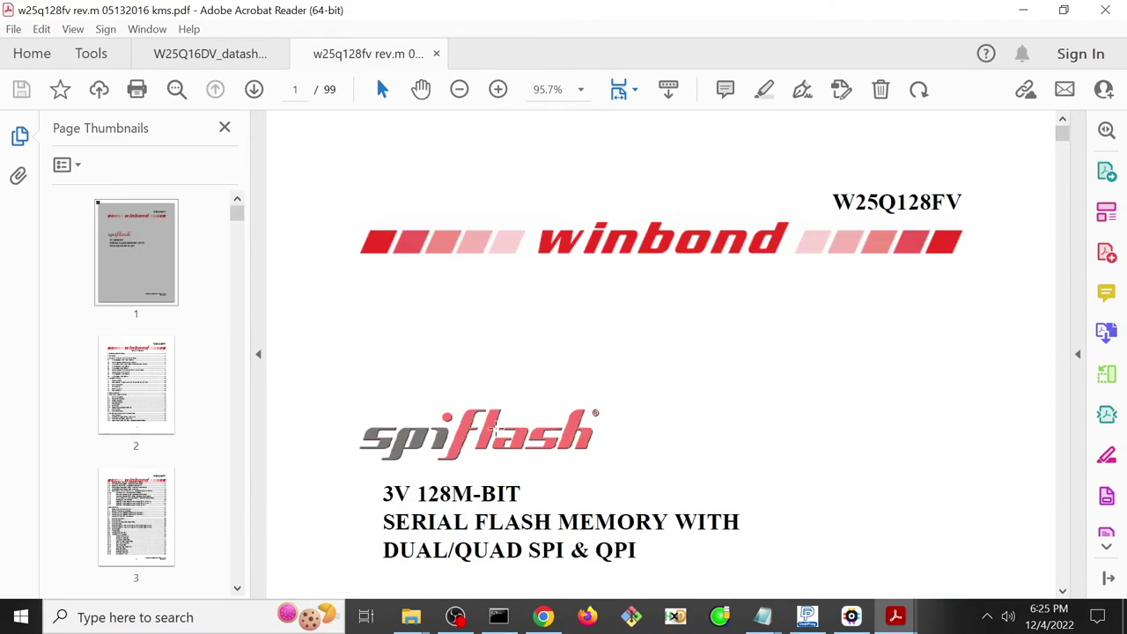
scroll(495, 430, down, 3)
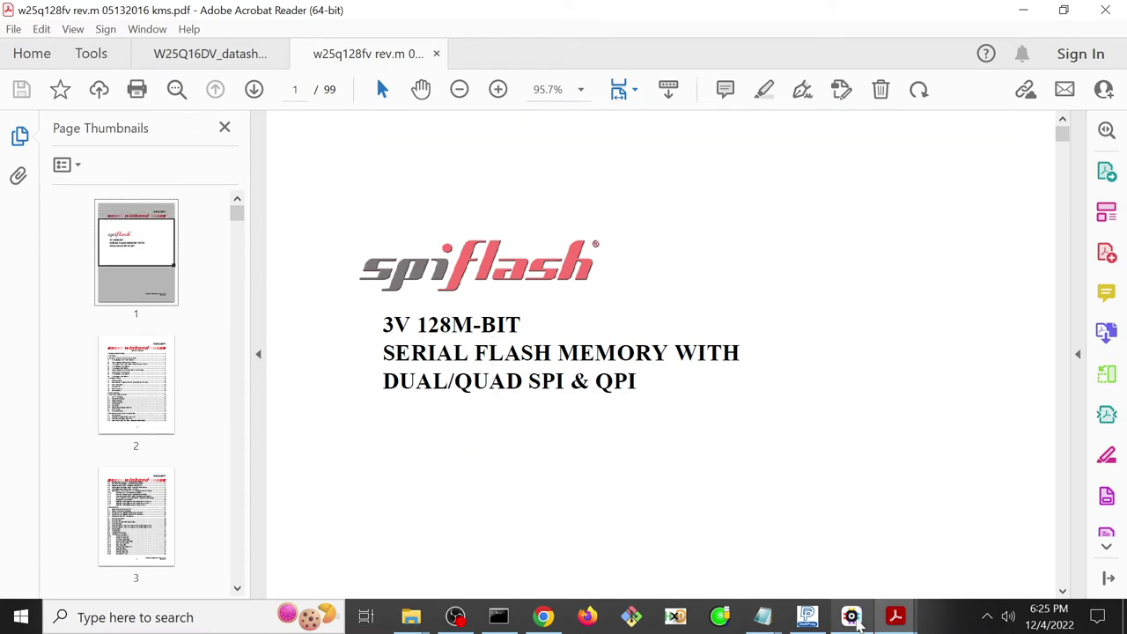
Step: Set DediProg's Vcc to a fixed 3.5V, apply it, and start a fresh Logic 2 capture
click(807, 617)
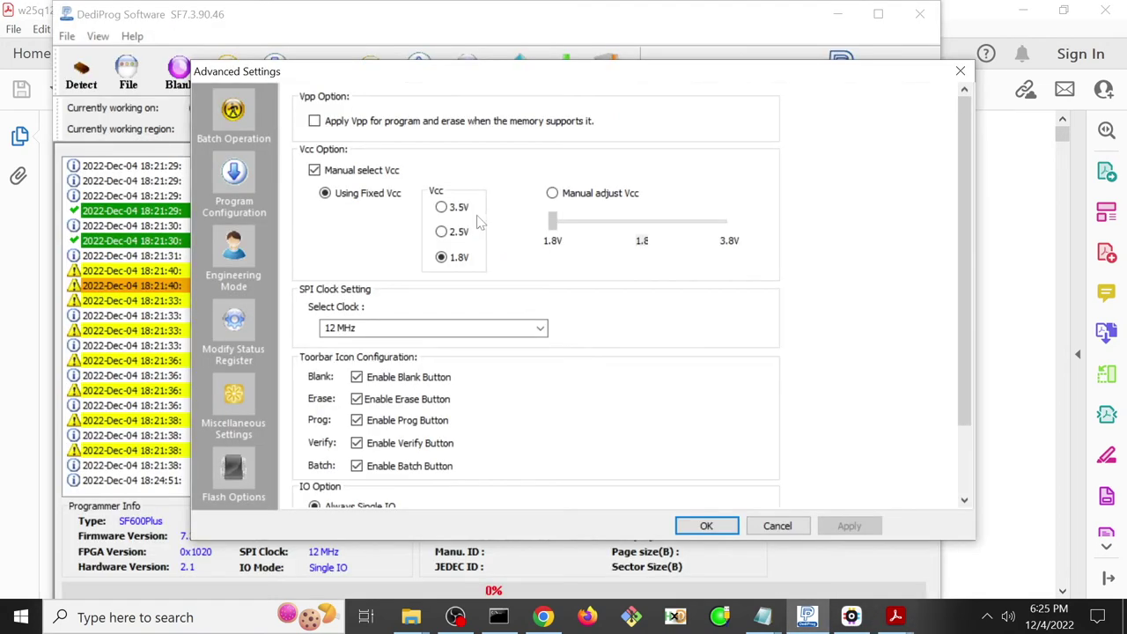
click(441, 233)
click(553, 193)
mouse_move(555, 222)
mouse_down()
mouse_move(667, 226)
mouse_move(544, 221)
mouse_up()
click(356, 196)
click(705, 524)
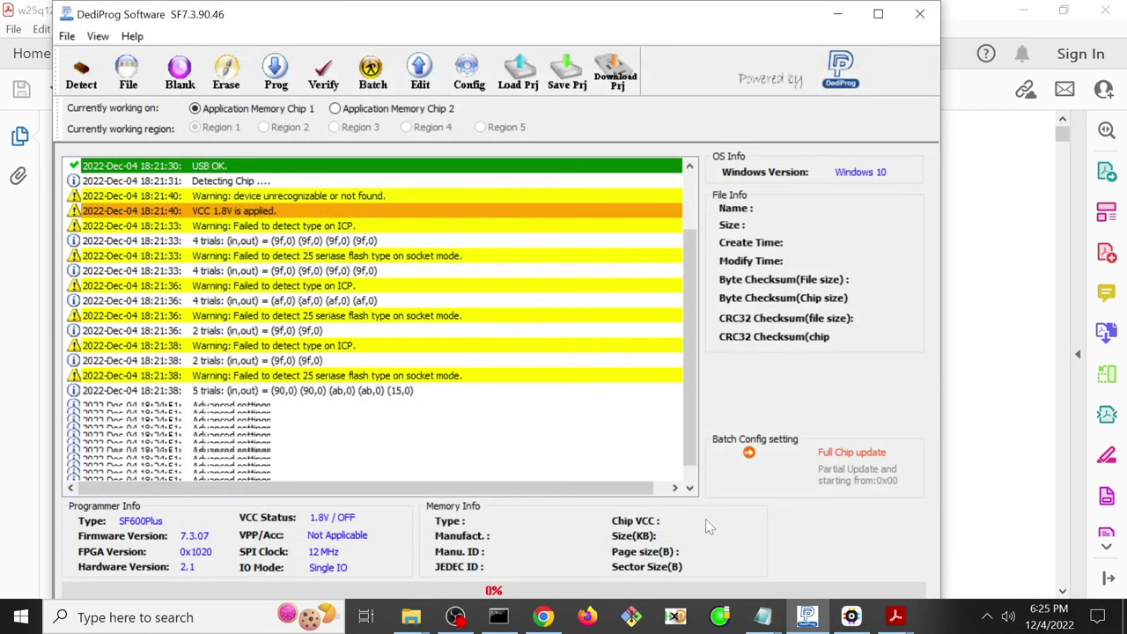
click(863, 625)
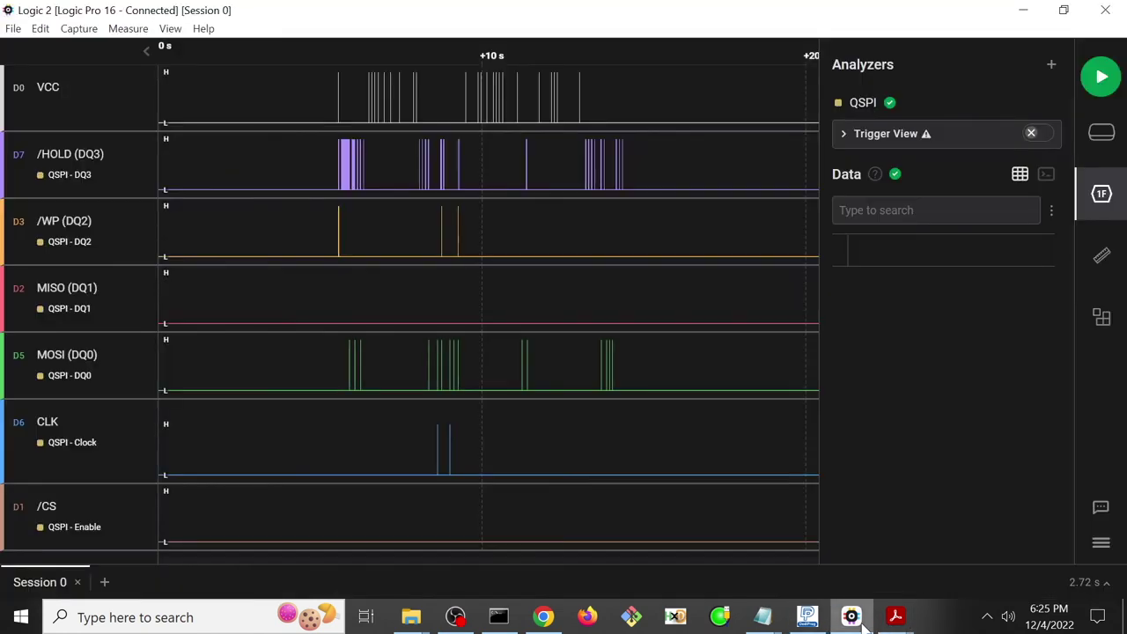
click(1100, 81)
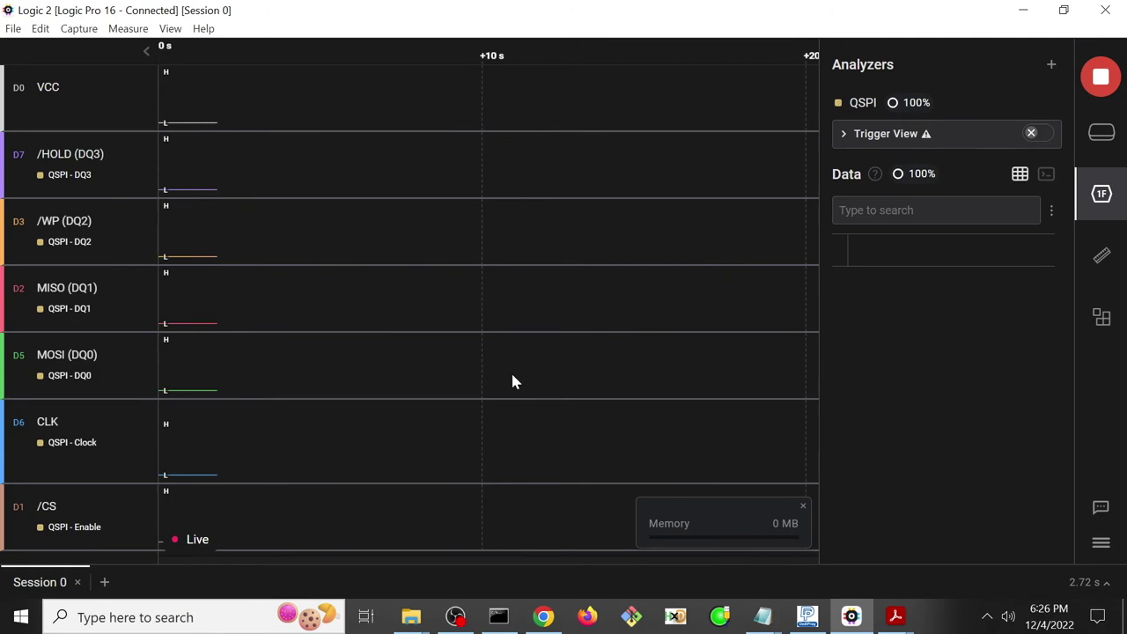
Step: Run DediProg's chip Detect again with the 3.5V supply
click(802, 617)
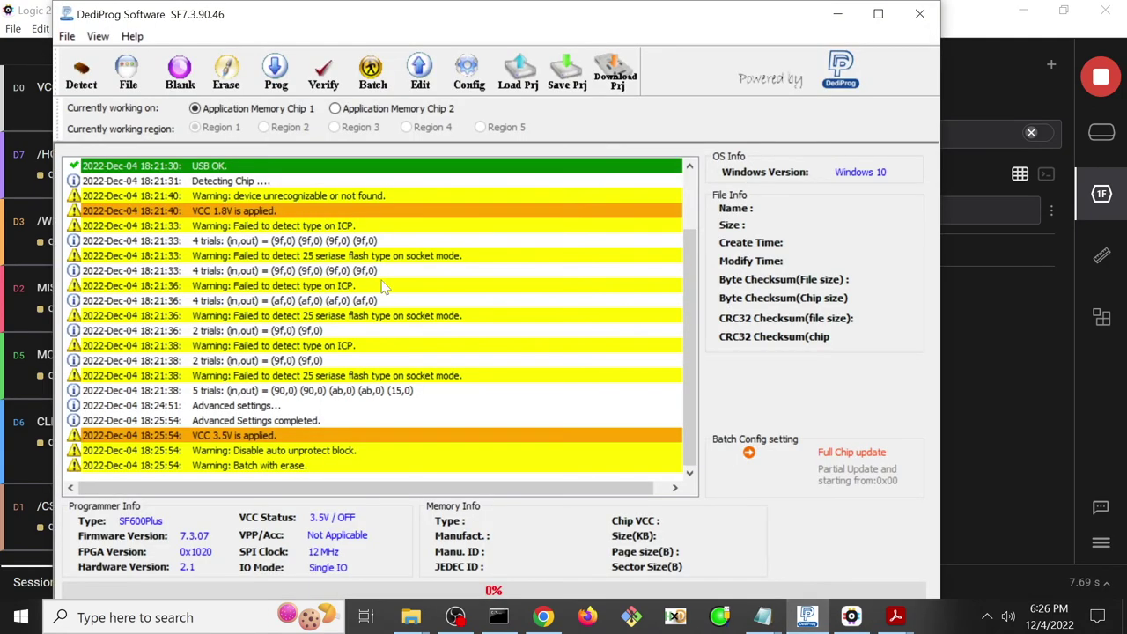
click(82, 75)
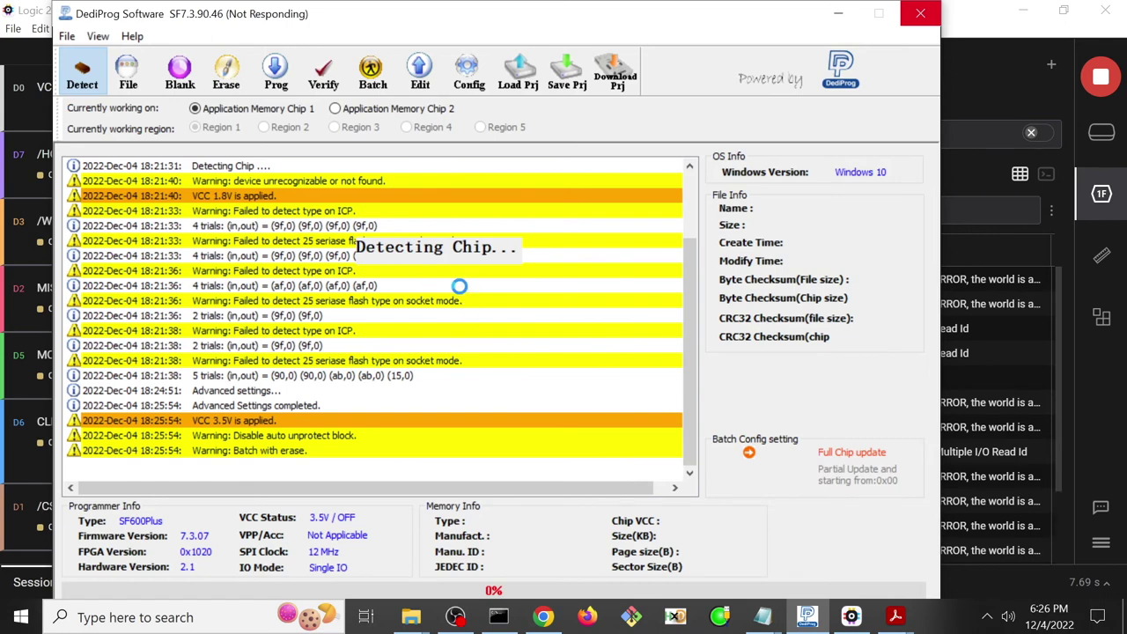
Step: Back in Logic 2, zoom in on the first decoded 0x9F Read Id packet
key(alt+Tab)
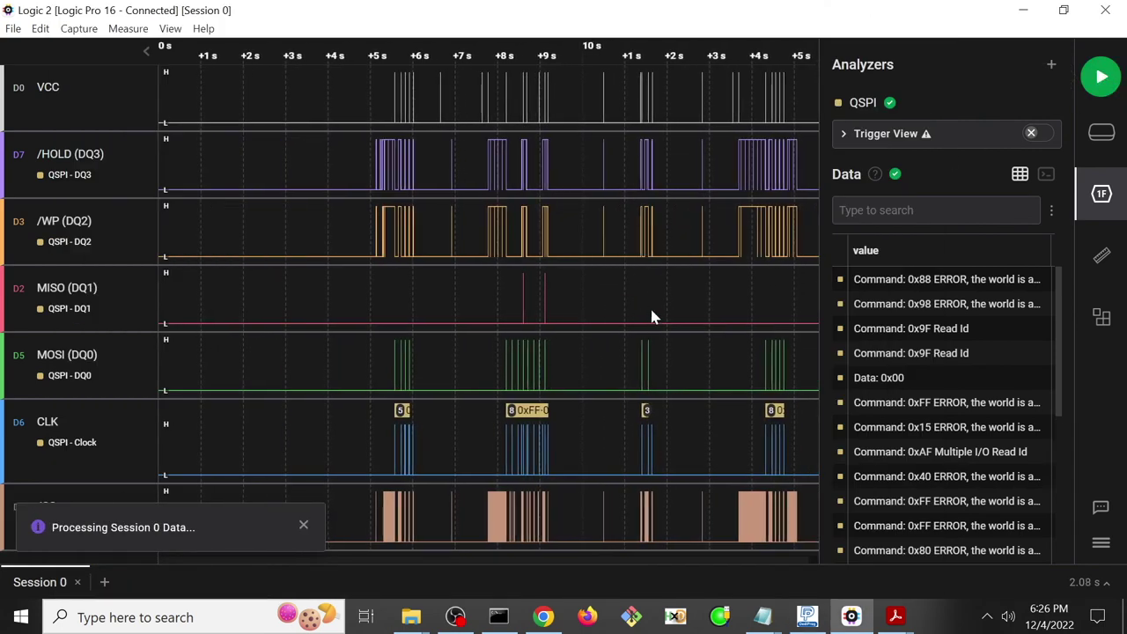
scroll(582, 313, right, 1)
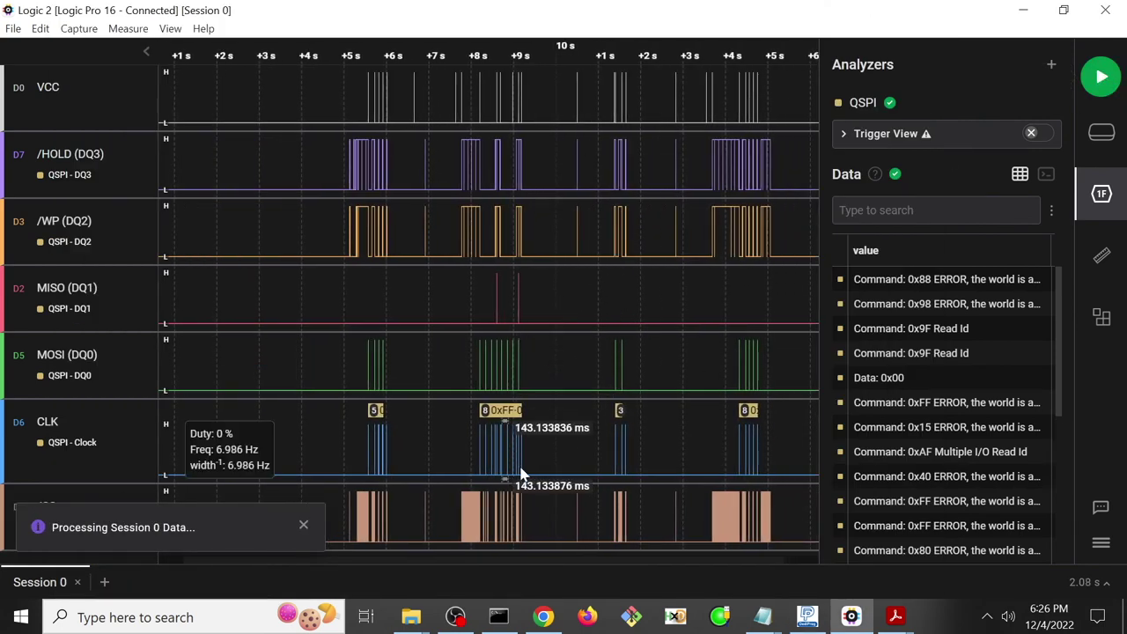
scroll(488, 453, up, 5)
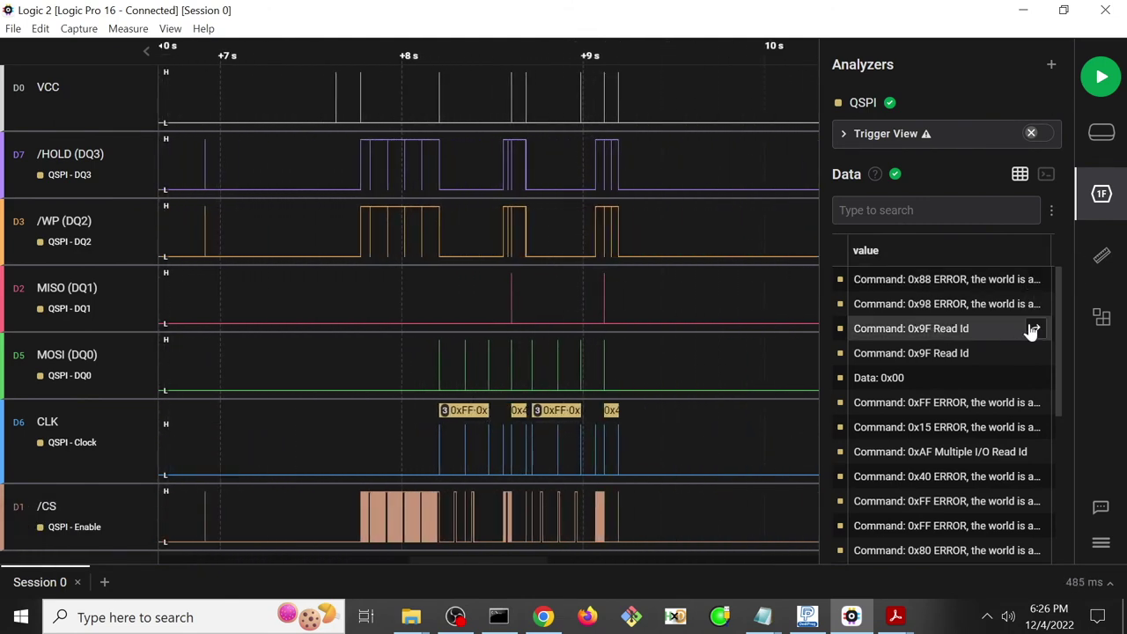
click(1032, 328)
click(1033, 329)
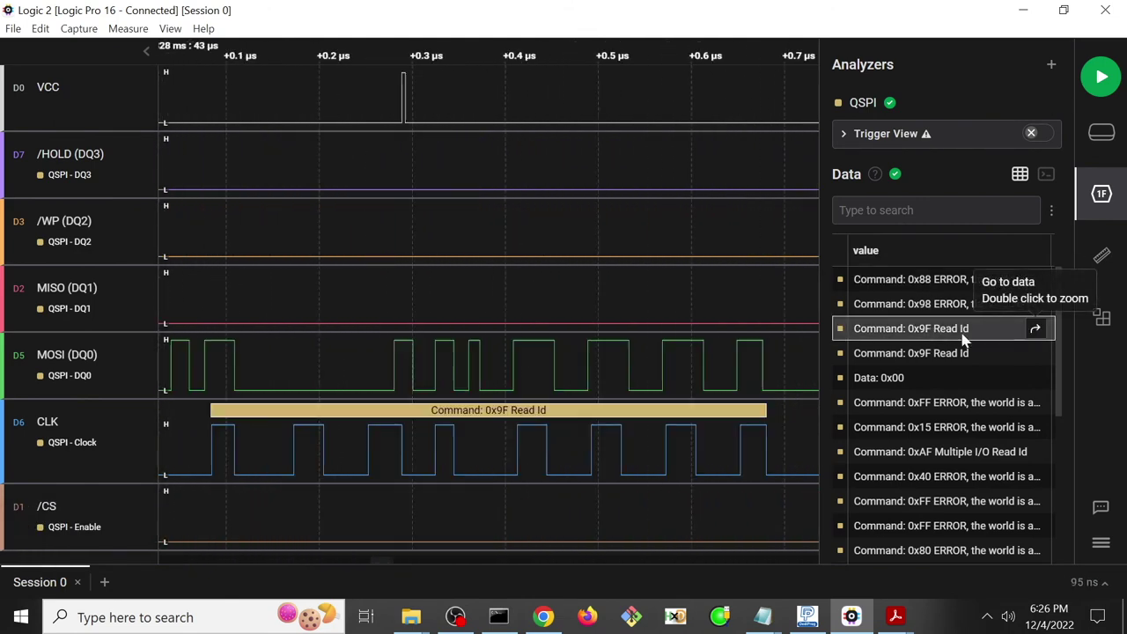
Step: Pan around the packet and step to the next CLK edge to check clock and MOSI timing
scroll(447, 414, down, 3)
scroll(451, 412, down, 2)
scroll(467, 380, up, 5)
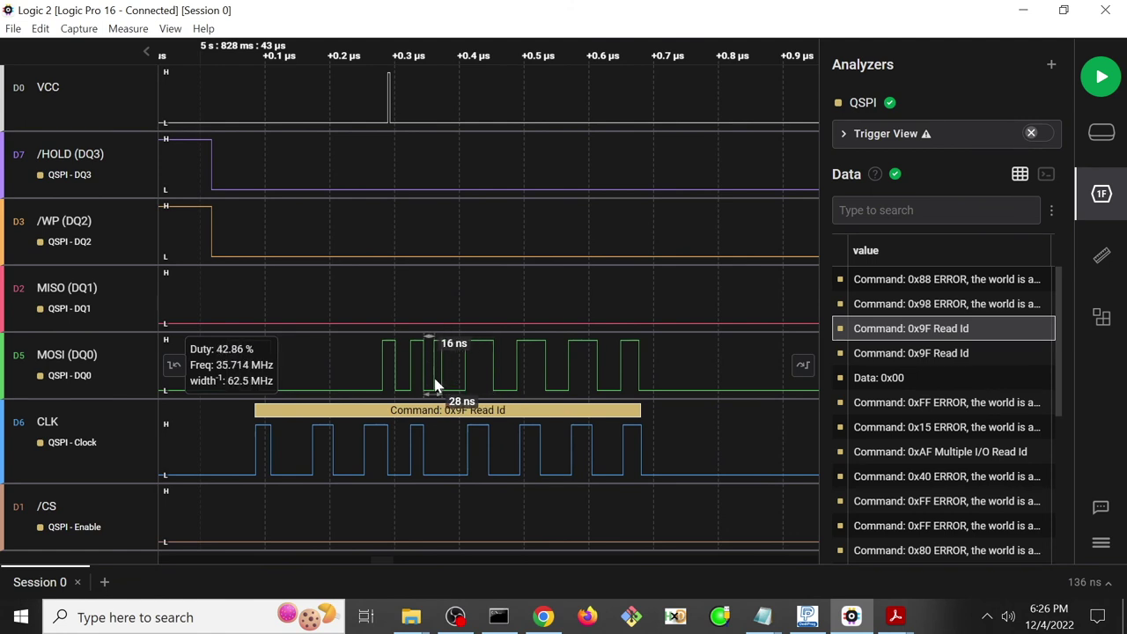
drag(320, 346, 432, 363)
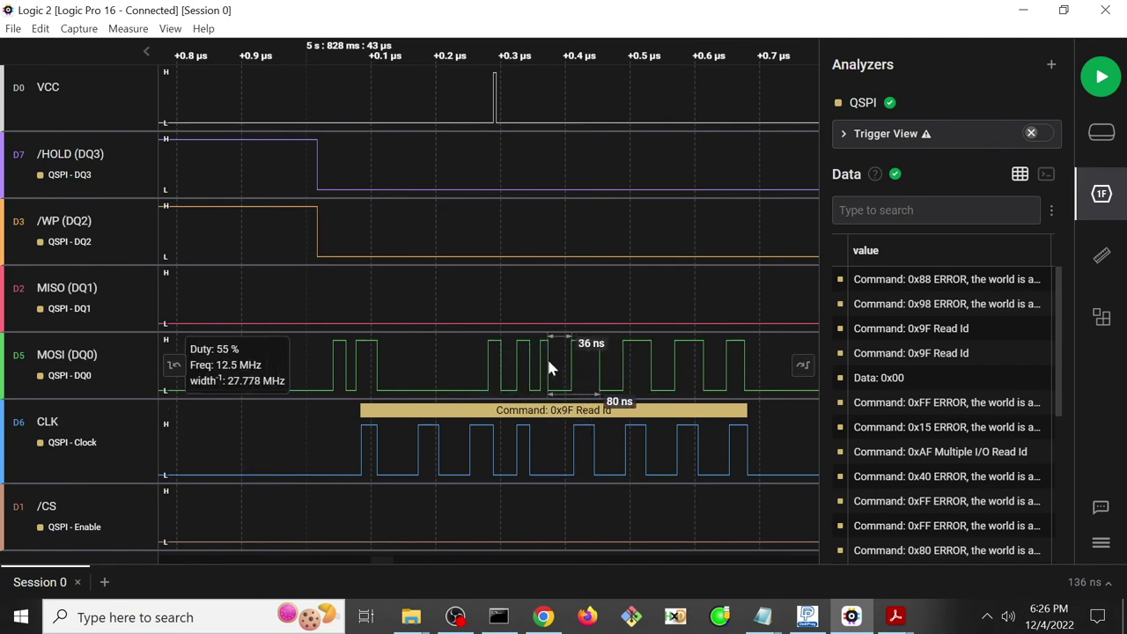
scroll(555, 369, down, 5)
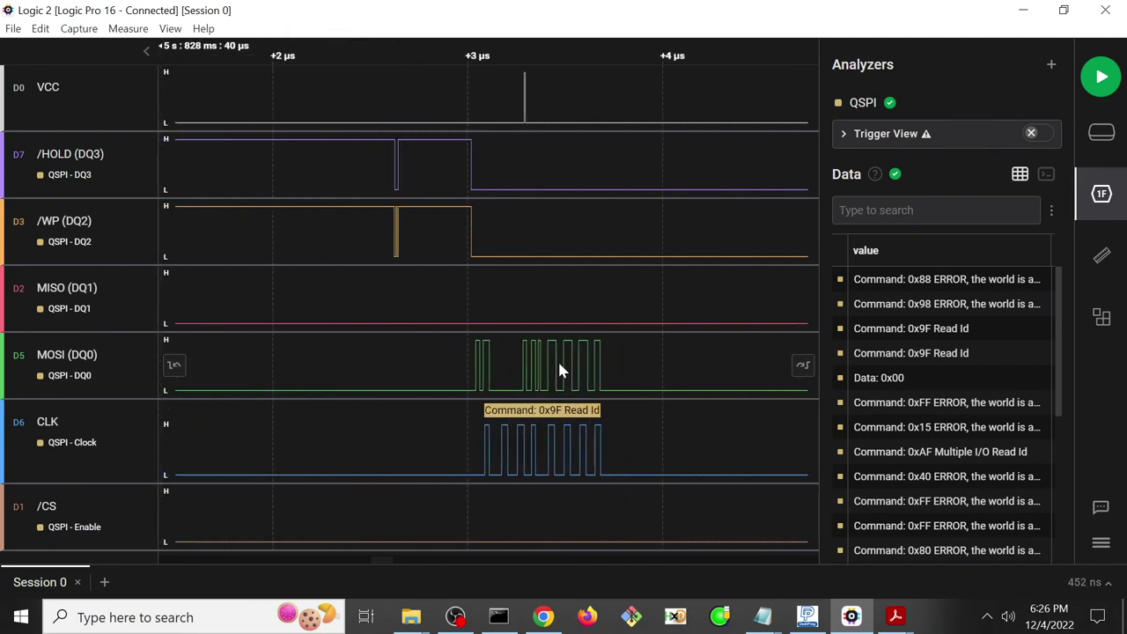
scroll(564, 361, down, 1)
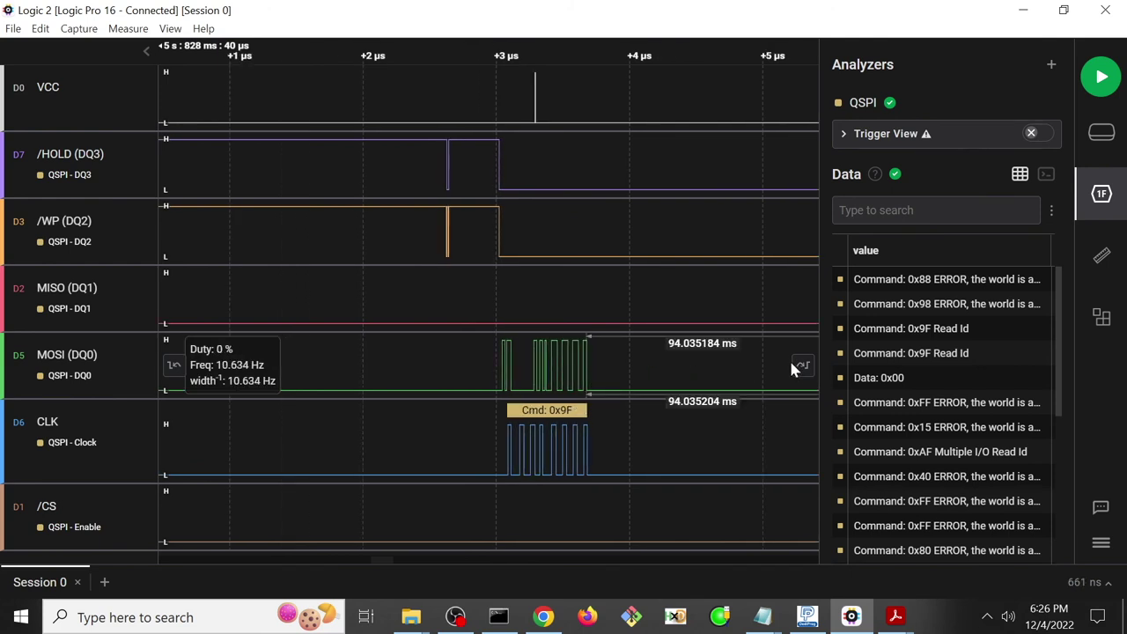
click(803, 453)
scroll(608, 427, right, 1)
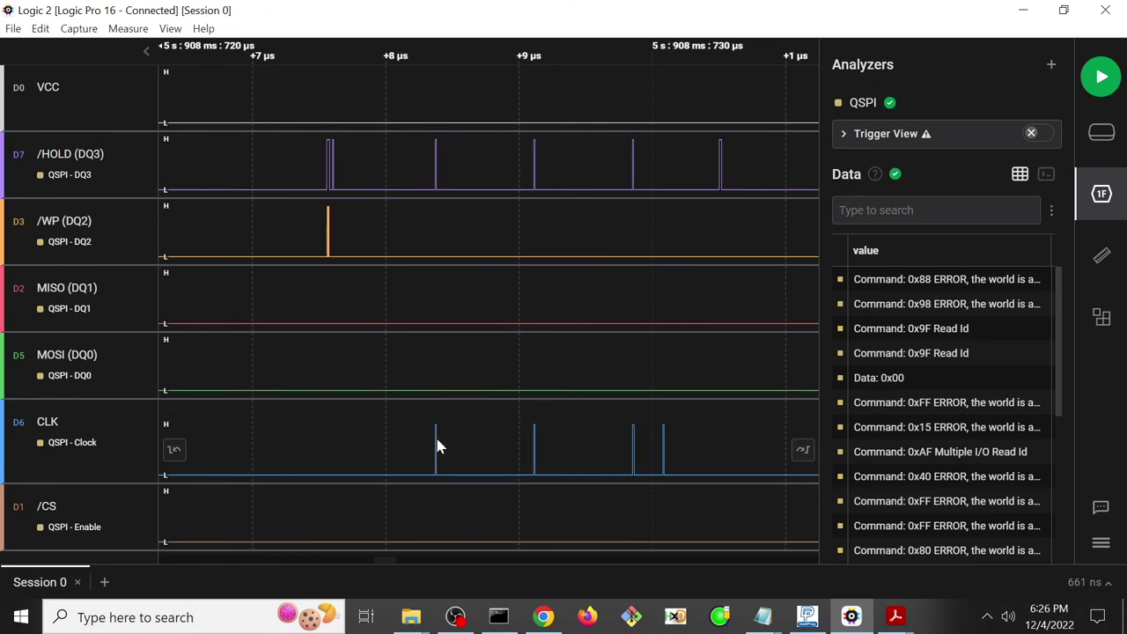
mouse_move(494, 431)
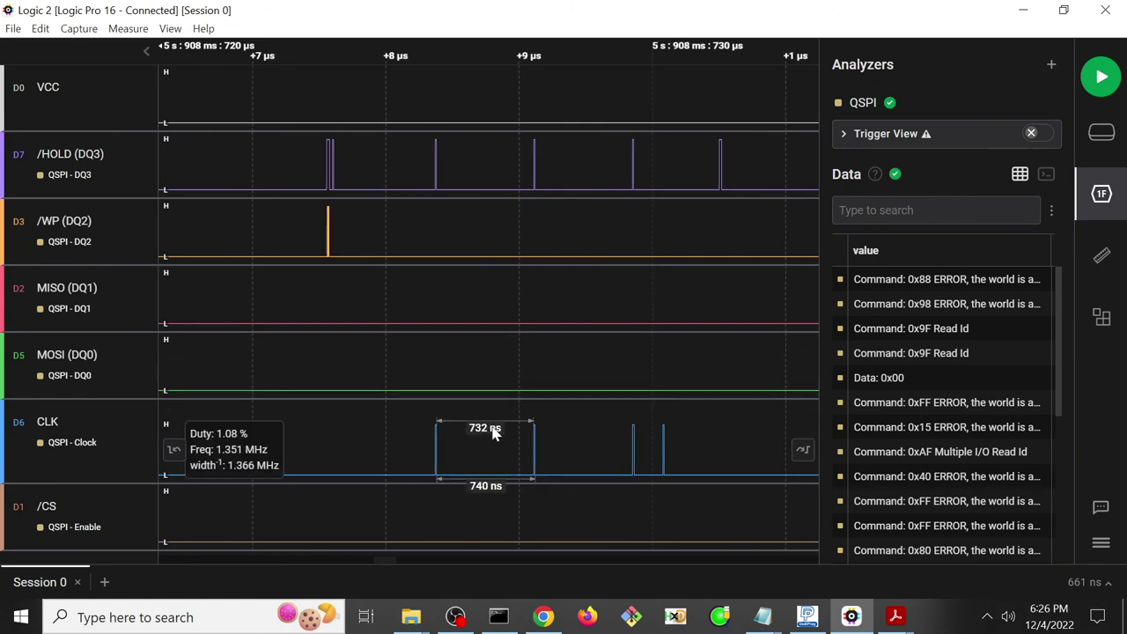
Step: Jump to the second 0x9F Read Id returning Data 0x00, then zoom out to the full capture
click(1038, 357)
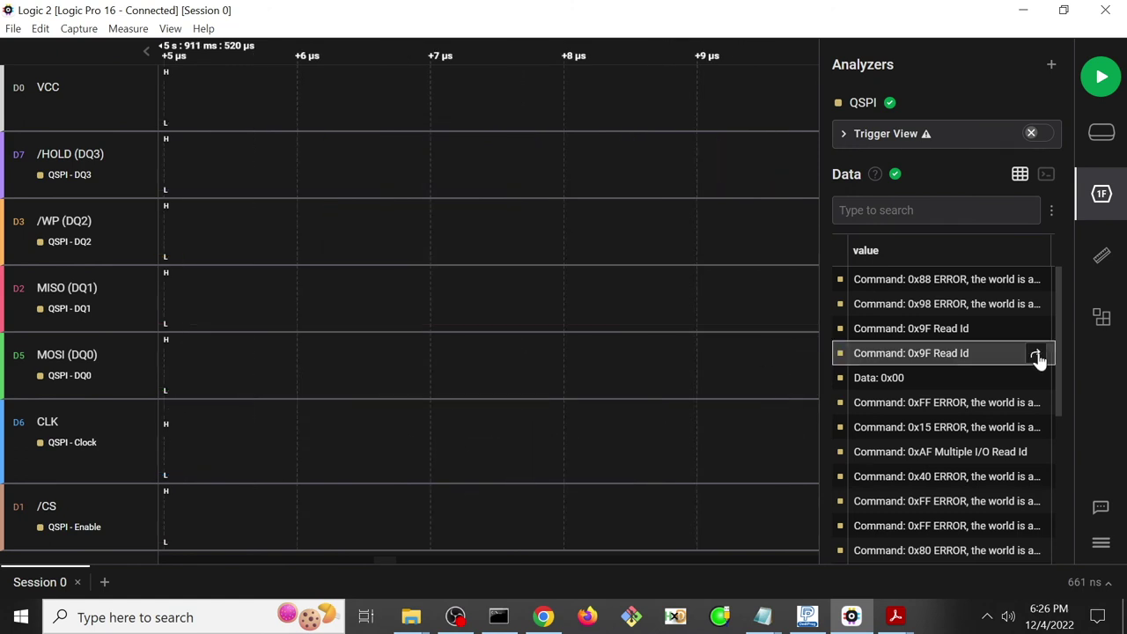
scroll(486, 429, right, 2)
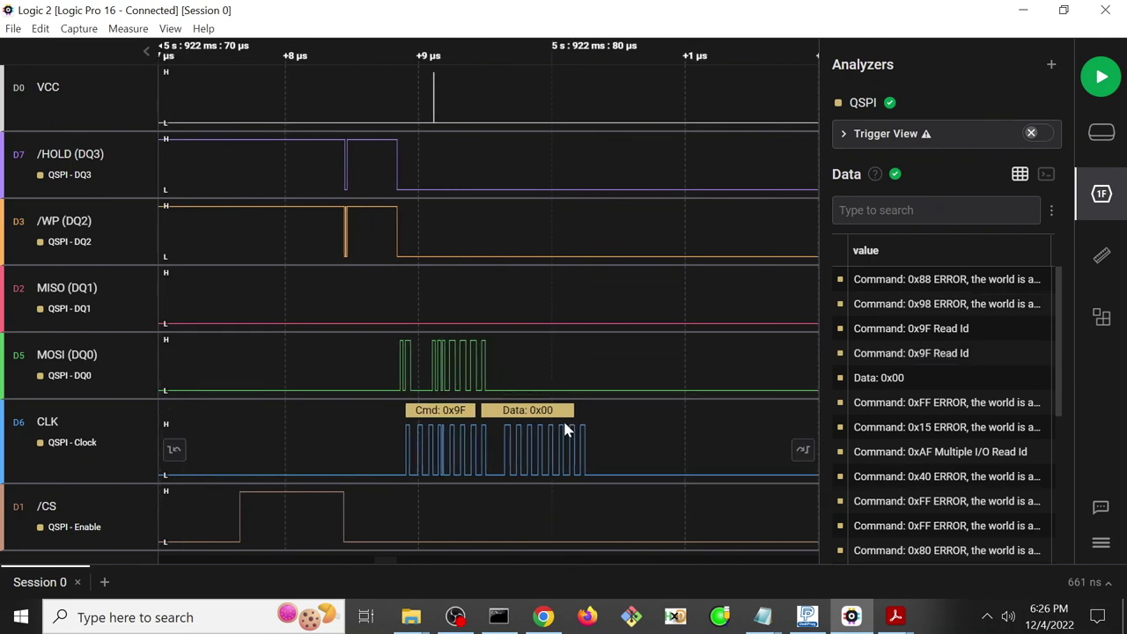
scroll(485, 431, up, 3)
scroll(485, 431, up, 1)
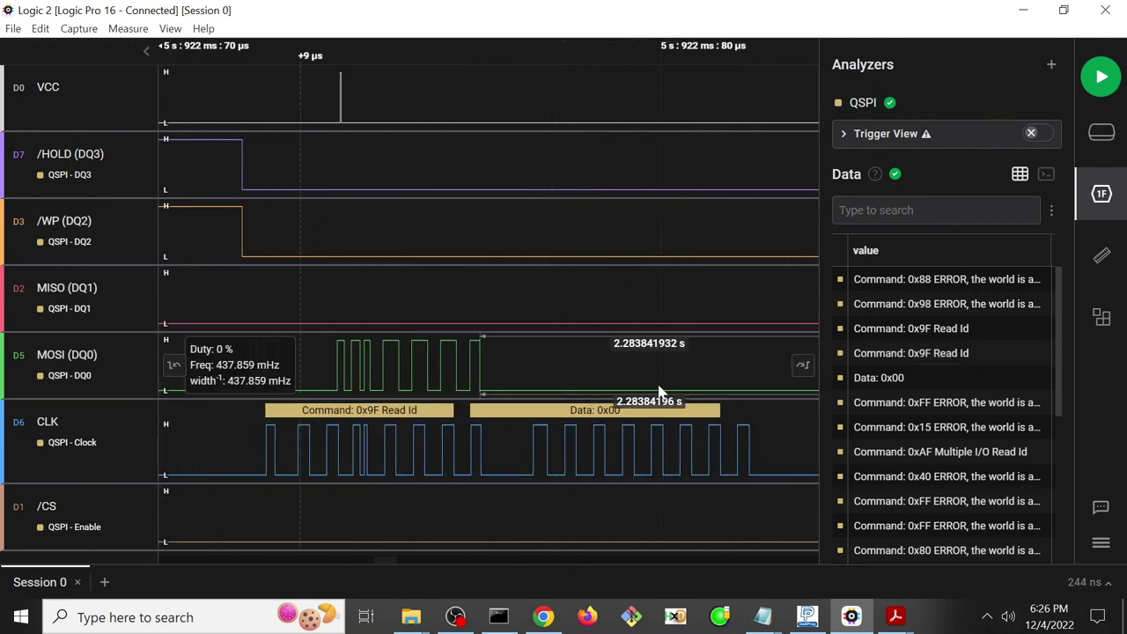
scroll(637, 283, down, 8)
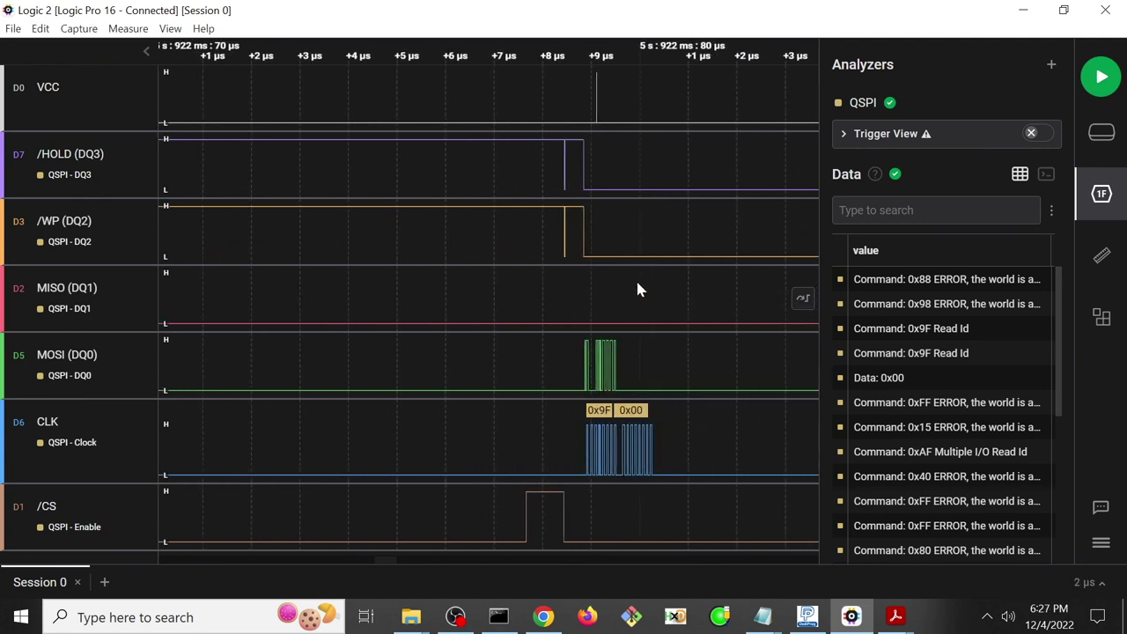
scroll(639, 284, down, 10)
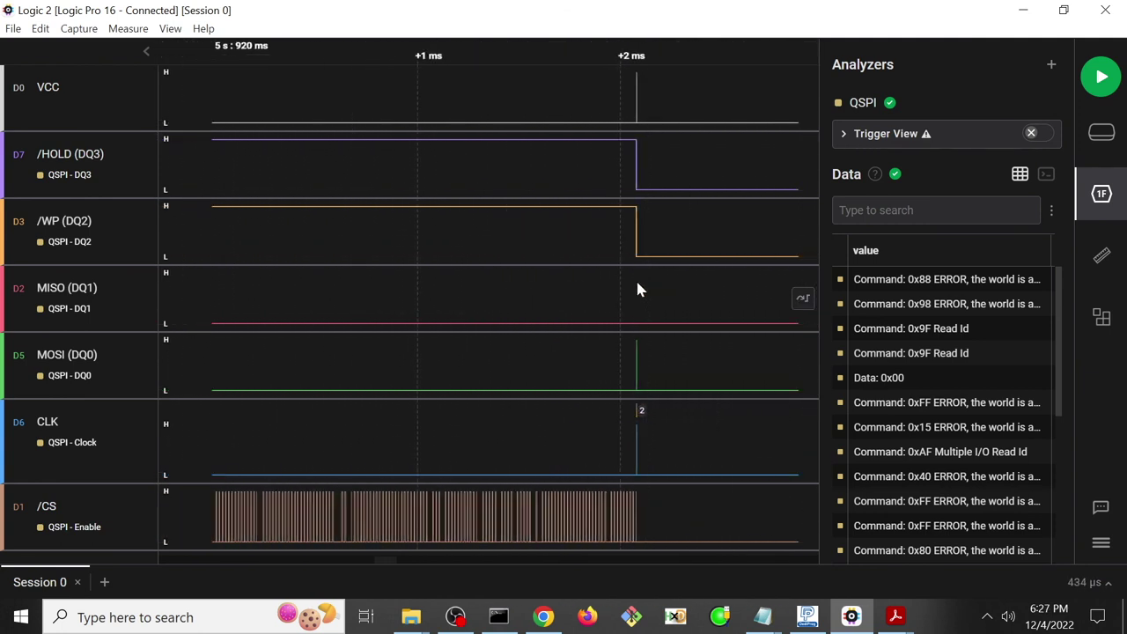
scroll(639, 284, down, 8)
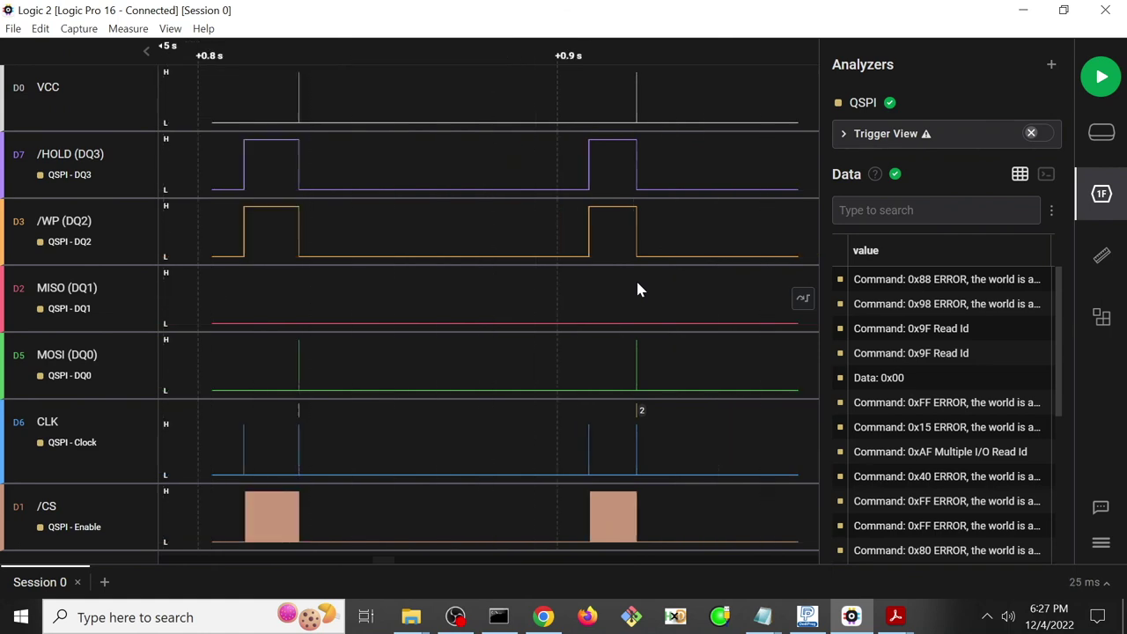
scroll(638, 284, down, 7)
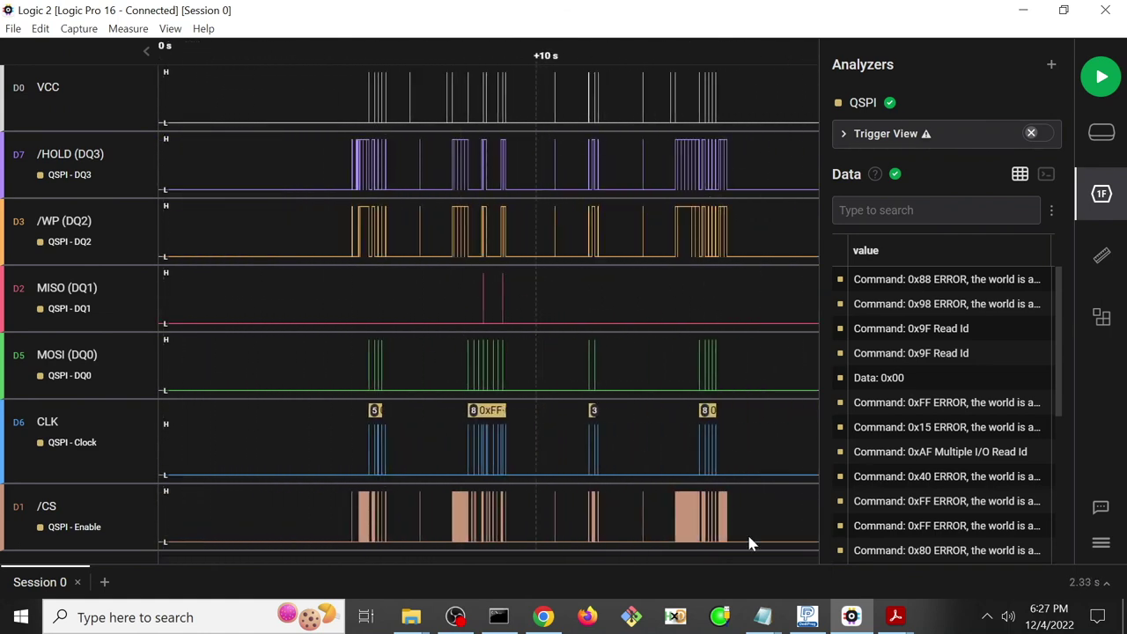
Step: Cancel DediProg's Manually Select Memory Type dialog with no chip chosen, then return to Logic 2's capture
click(800, 615)
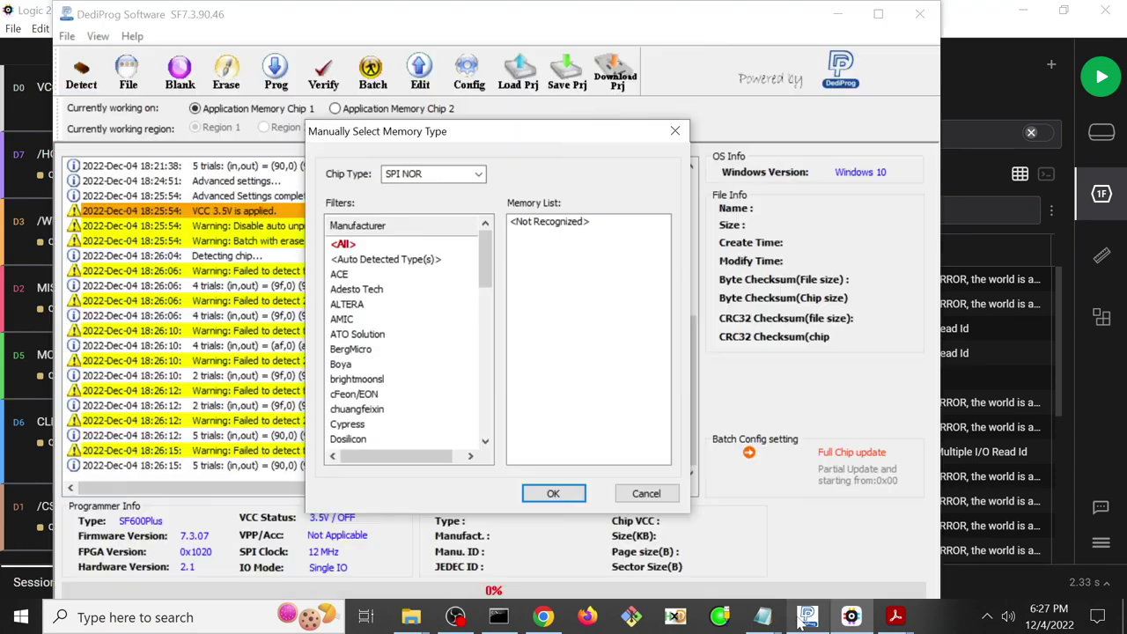
click(645, 495)
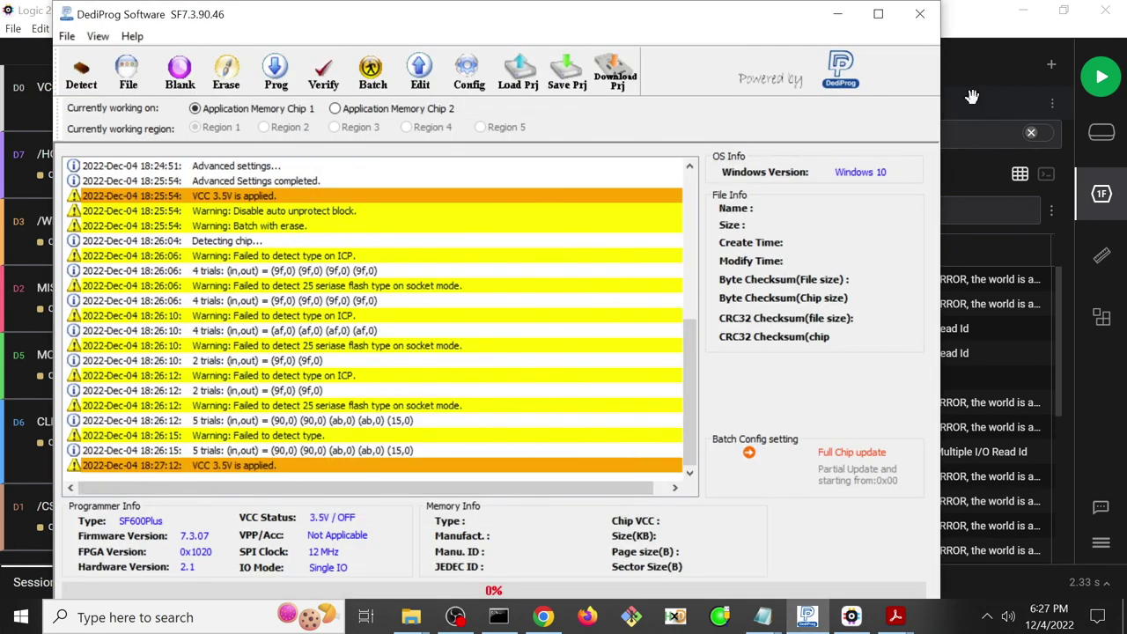
click(990, 31)
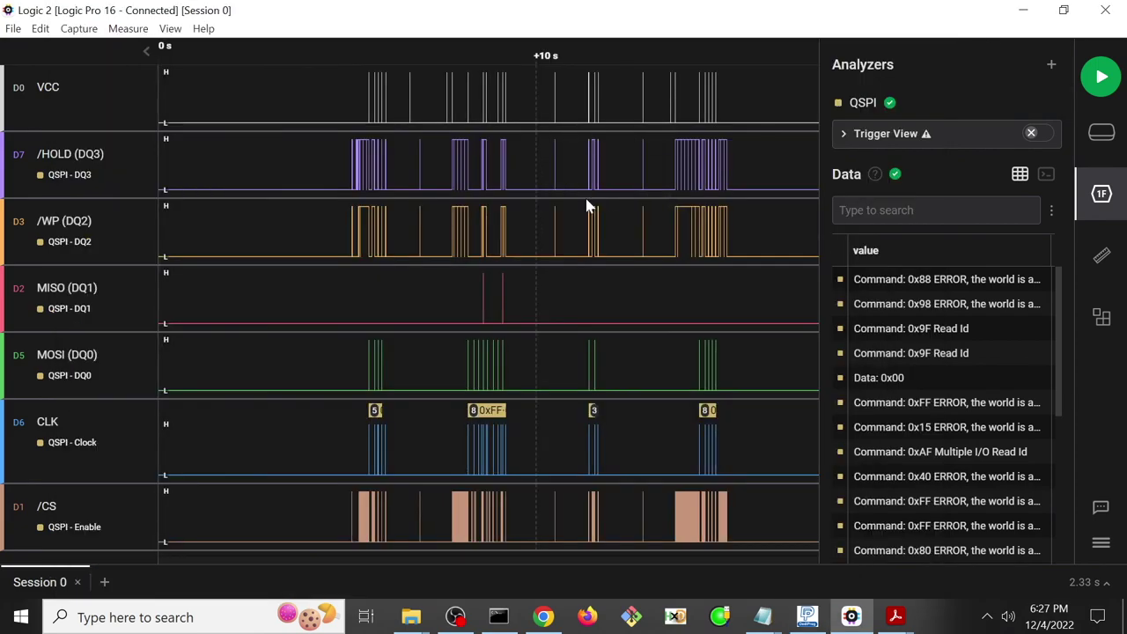